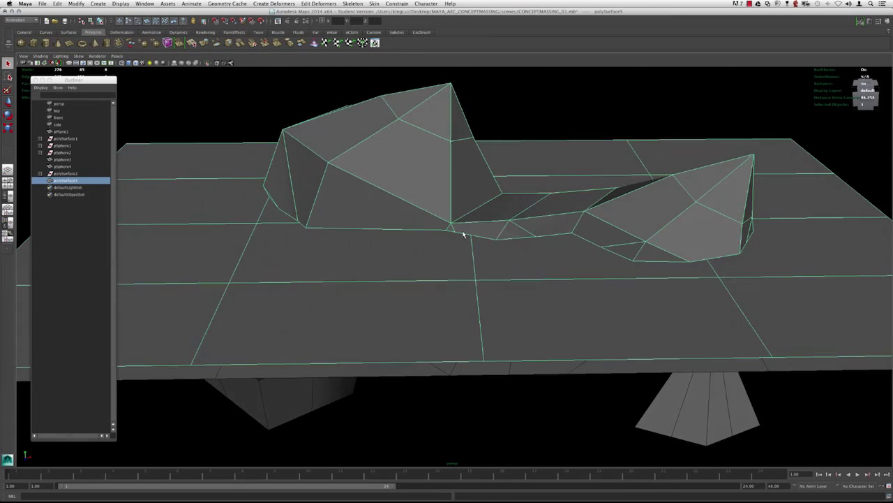
# Hide everything except the combined two-mound terrain mesh and preview it smoothed
pyautogui.press('3')
pyautogui.press('1')
pyautogui.keyDown('alt'); pyautogui.moveTo(470, 233); pyautogui.dragTo(305, 221); pyautogui.keyUp('alt')
pyautogui.hotkey('alt', 'h')
pyautogui.press('3')
pyautogui.keyDown('alt'); pyautogui.moveTo(501, 255); pyautogui.dragTo(552, 252); pyautogui.keyUp('alt')
pyautogui.keyDown('alt'); pyautogui.moveTo(484, 233); pyautogui.dragTo(377, 246); pyautogui.keyUp('alt')
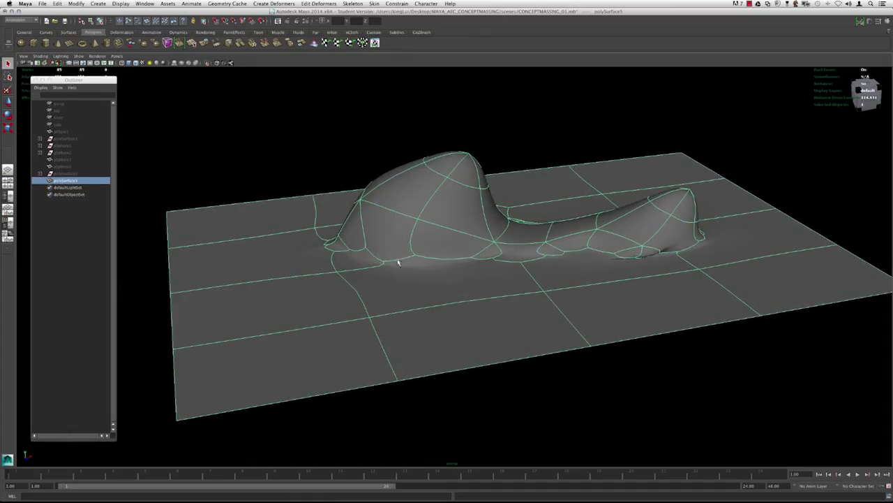
pyautogui.keyDown('alt'); pyautogui.moveTo(359, 255); pyautogui.dragTo(450, 268); pyautogui.keyUp('alt')
# Return the terrain mesh to its unsmoothed display and examine the vertices and edges around the larger mound's base
pyautogui.press('1')
pyautogui.keyDown('alt'); pyautogui.moveTo(394, 262); pyautogui.dragTo(423, 267, button='right'); pyautogui.keyUp('alt')
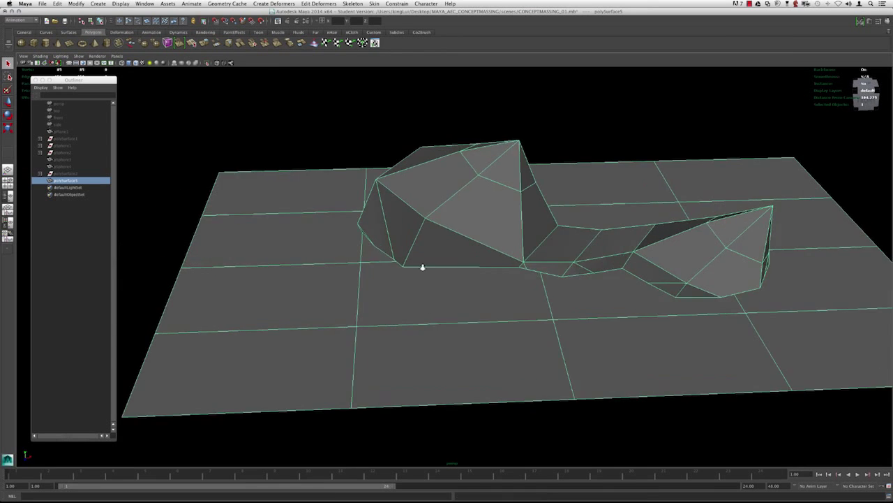
pyautogui.keyDown('alt'); pyautogui.moveTo(421, 266); pyautogui.dragTo(444, 261); pyautogui.keyUp('alt')
pyautogui.keyDown('alt'); pyautogui.moveTo(413, 263); pyautogui.dragTo(470, 291, button='right'); pyautogui.keyUp('alt')
pyautogui.keyDown('alt'); pyautogui.moveTo(470, 291); pyautogui.dragTo(450, 307); pyautogui.keyUp('alt')
pyautogui.keyDown('alt'); pyautogui.moveTo(433, 286); pyautogui.dragTo(461, 298, button='right'); pyautogui.keyUp('alt')
pyautogui.keyDown('alt'); pyautogui.moveTo(461, 298); pyautogui.dragTo(438, 288); pyautogui.keyUp('alt')
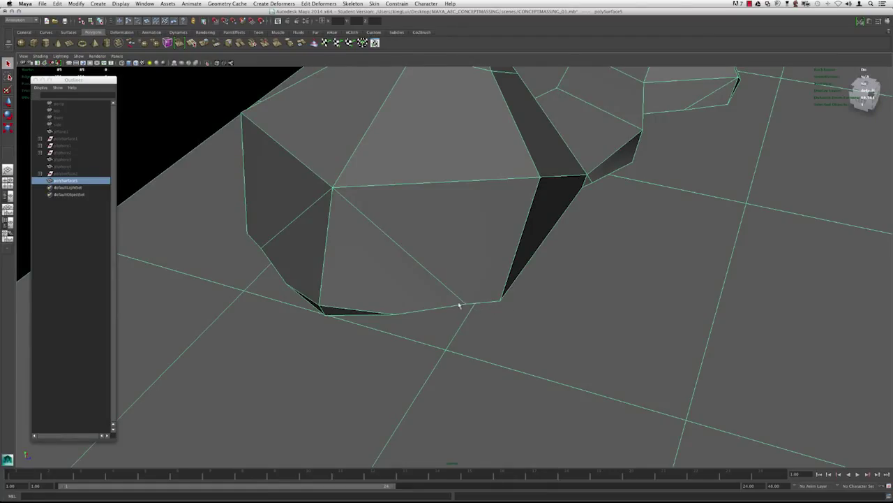
pyautogui.keyDown('alt'); pyautogui.moveTo(398, 326); pyautogui.dragTo(439, 292); pyautogui.keyUp('alt')
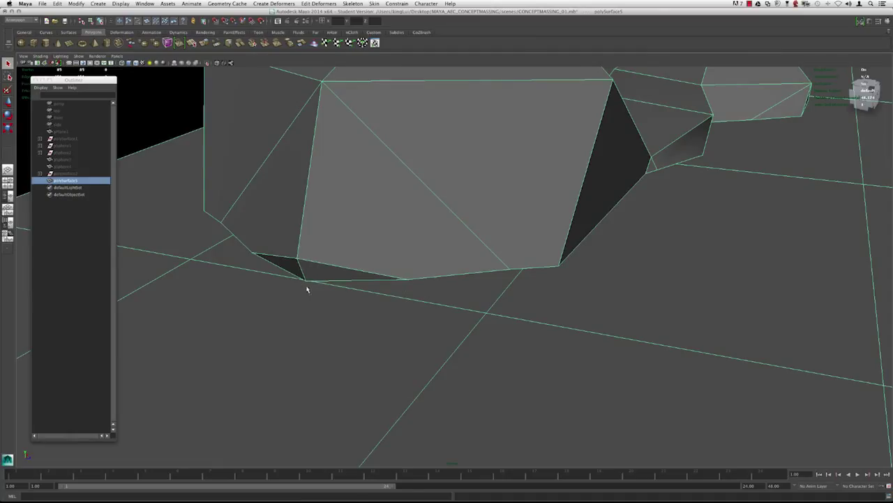
pyautogui.keyDown('alt'); pyautogui.moveTo(302, 283); pyautogui.dragTo(396, 287, button='middle'); pyautogui.keyUp('alt')
pyautogui.keyDown('alt'); pyautogui.moveTo(396, 288); pyautogui.dragTo(536, 344, button='right'); pyautogui.keyUp('alt')
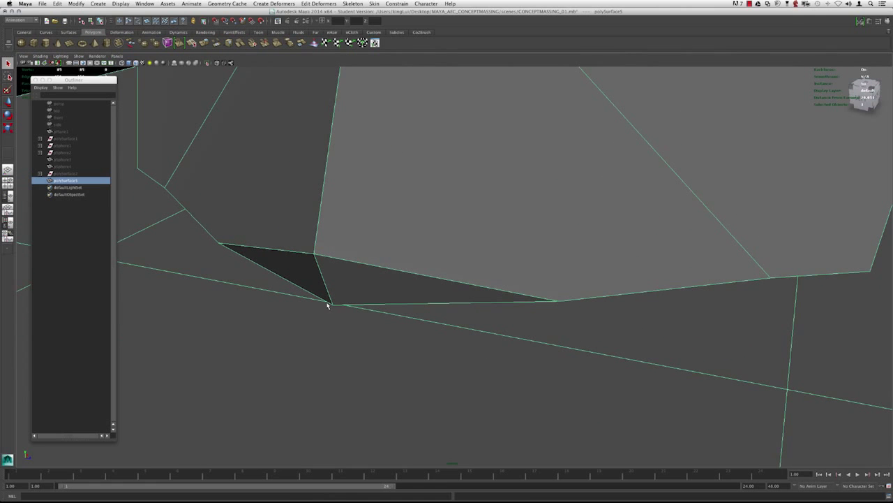
pyautogui.keyDown('alt'); pyautogui.moveTo(375, 309); pyautogui.dragTo(520, 281); pyautogui.keyUp('alt')
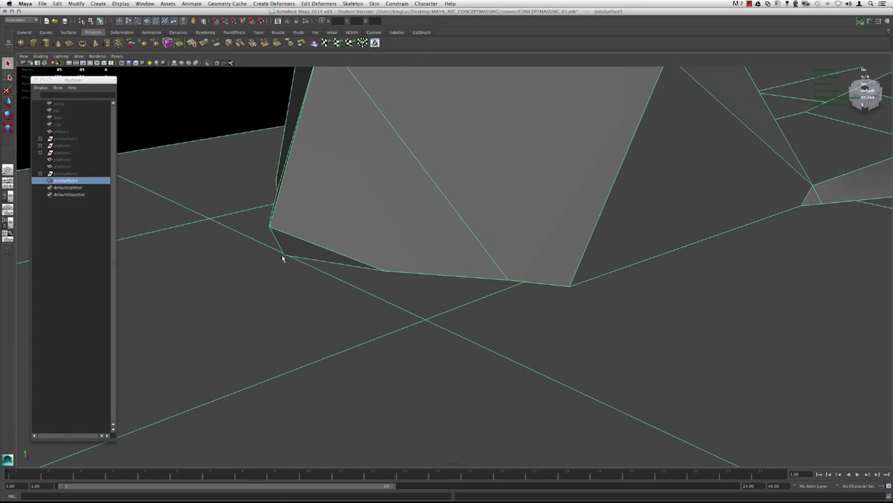
pyautogui.keyDown('alt'); pyautogui.moveTo(533, 274); pyautogui.dragTo(470, 278, button='right'); pyautogui.keyUp('alt')
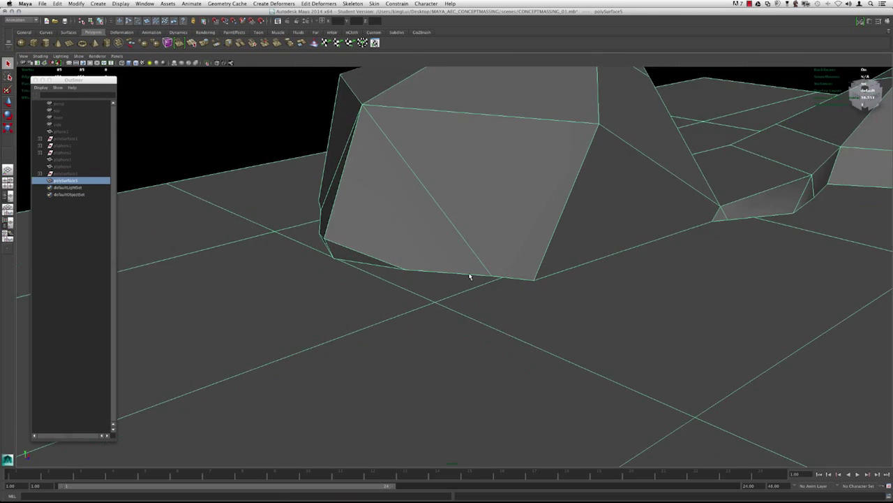
pyautogui.keyDown('alt'); pyautogui.moveTo(470, 277); pyautogui.dragTo(504, 287); pyautogui.keyUp('alt')
pyautogui.keyDown('alt'); pyautogui.moveTo(505, 287); pyautogui.dragTo(468, 281, button='right'); pyautogui.keyUp('alt')
pyautogui.keyDown('alt'); pyautogui.moveTo(467, 280); pyautogui.dragTo(412, 247, button='middle'); pyautogui.keyUp('alt')
pyautogui.keyDown('alt'); pyautogui.moveTo(412, 247); pyautogui.dragTo(380, 246); pyautogui.keyUp('alt')
# Compare the smoothed preview of the whole terrain with its unsmoothed mesh around the larger mound
pyautogui.press('3')
pyautogui.keyDown('alt'); pyautogui.moveTo(400, 180); pyautogui.dragTo(341, 170); pyautogui.keyUp('alt')
pyautogui.scroll(-3, 444, 183)
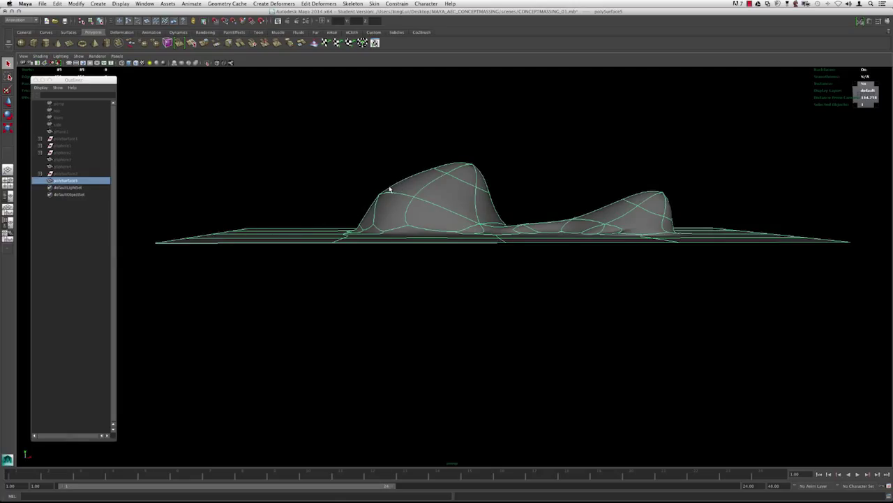
pyautogui.keyDown('alt'); pyautogui.moveTo(286, 170); pyautogui.dragTo(457, 265); pyautogui.keyUp('alt')
pyautogui.keyDown('alt'); pyautogui.moveTo(515, 247); pyautogui.dragTo(399, 235); pyautogui.keyUp('alt')
pyautogui.press('1')
pyautogui.keyDown('alt'); pyautogui.moveTo(398, 235); pyautogui.dragTo(431, 243, button='right'); pyautogui.keyUp('alt')
pyautogui.keyDown('alt'); pyautogui.moveTo(431, 243); pyautogui.dragTo(439, 247); pyautogui.keyUp('alt')
# Switch to the Polygons menu set and float the Edit Mesh commands in a separate window beside the terrain
pyautogui.press('w')
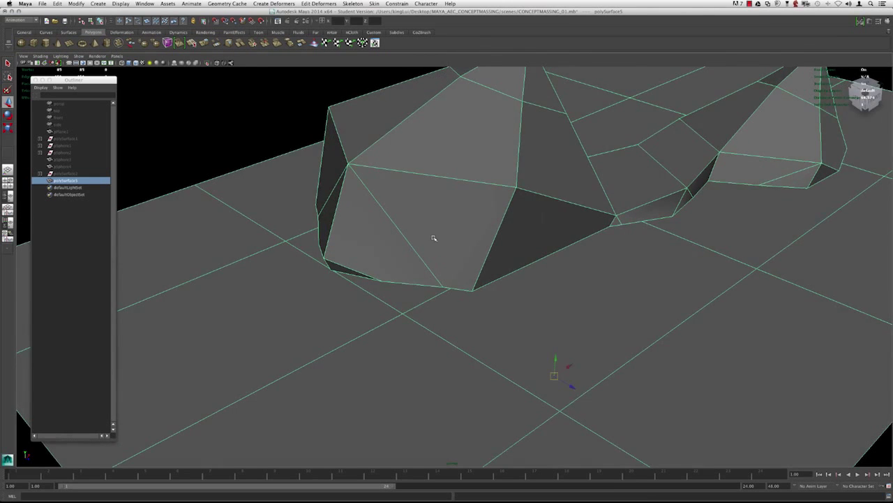
pyautogui.scroll(-2, 435, 238)
pyautogui.click(19, 20)
pyautogui.click(18, 28)
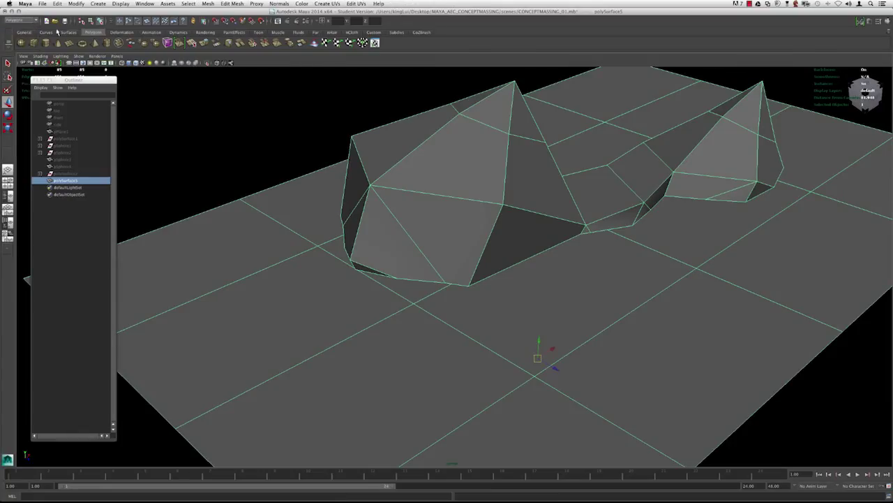
pyautogui.click(208, 4)
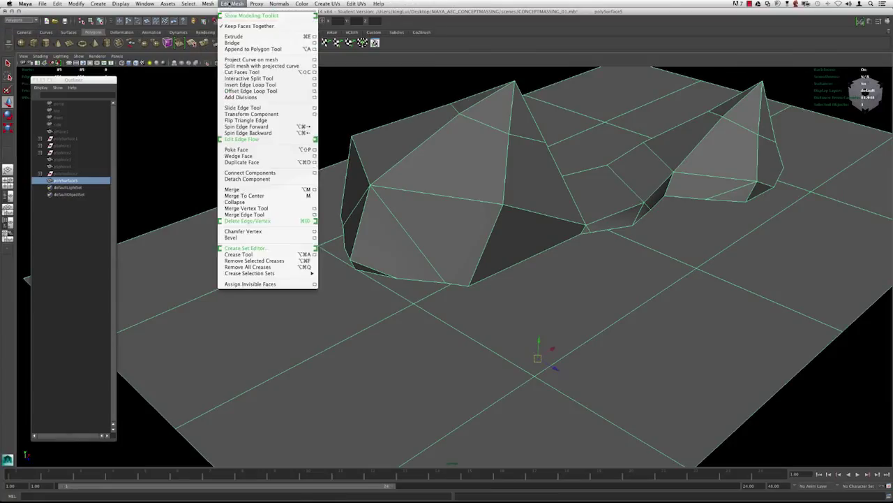
pyautogui.click(229, 9)
pyautogui.moveTo(380, 14); pyautogui.dragTo(839, 187)
pyautogui.scroll(-1, 677, 205)
pyautogui.keyDown('alt'); pyautogui.moveTo(678, 205); pyautogui.dragTo(543, 196, button='middle'); pyautogui.keyUp('alt')
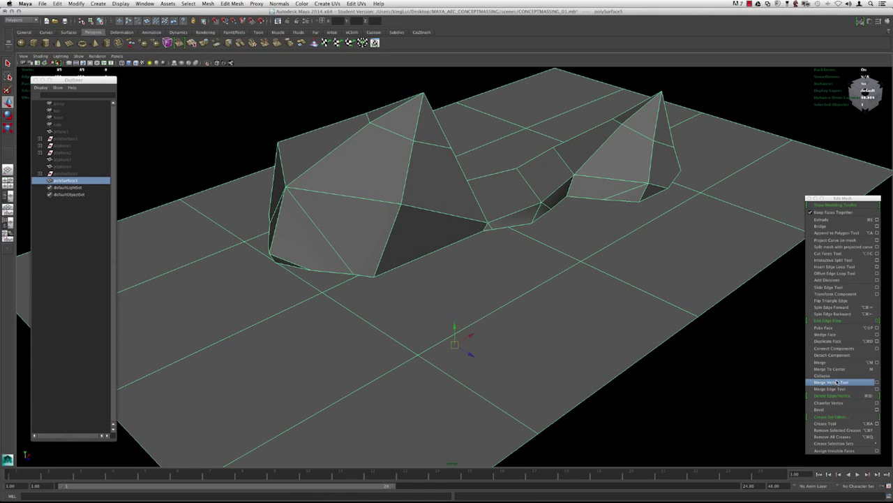
# Show the Channel Box / Layer Editor and move the floating Edit Mesh window slightly lower
pyautogui.keyDown('alt'); pyautogui.moveTo(534, 255); pyautogui.dragTo(502, 251); pyautogui.keyUp('alt')
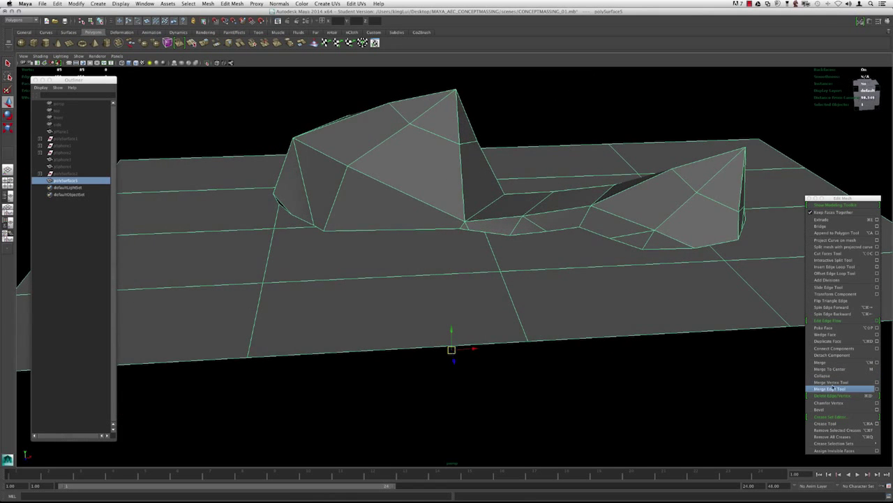
pyautogui.keyDown('alt'); pyautogui.moveTo(530, 287); pyautogui.dragTo(497, 269); pyautogui.keyUp('alt')
pyautogui.keyDown('alt'); pyautogui.moveTo(497, 269); pyautogui.dragTo(439, 255, button='right'); pyautogui.keyUp('alt')
pyautogui.hotkey('ctrl', 'a')
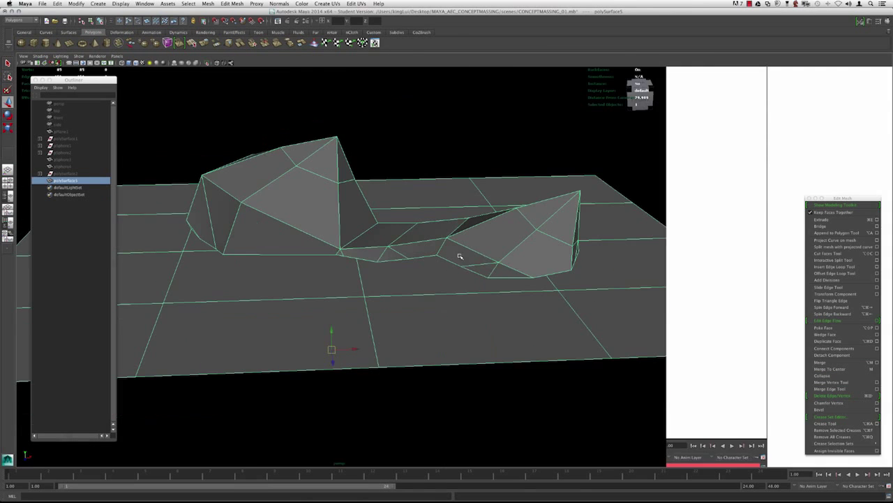
pyautogui.hotkey('ctrl', 'a')
pyautogui.moveTo(845, 200); pyautogui.dragTo(859, 221)
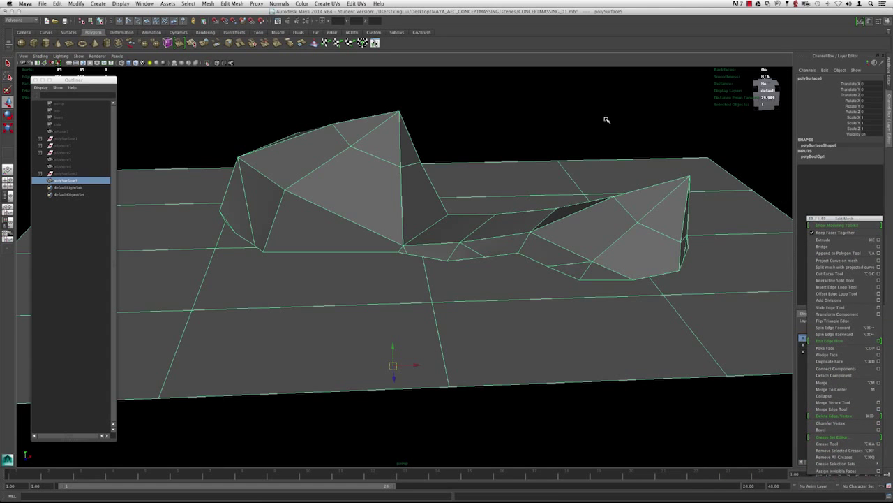
# In vertex mode, merge the close vertices on the larger mound's base edge where the plane's grid line meets it
pyautogui.click(607, 120)
pyautogui.keyDown('alt'); pyautogui.moveTo(606, 122); pyautogui.dragTo(564, 182); pyautogui.keyUp('alt')
pyautogui.keyDown('alt'); pyautogui.moveTo(563, 181); pyautogui.dragTo(478, 191, button='right'); pyautogui.keyUp('alt')
pyautogui.click(439, 225)
pyautogui.keyDown('alt'); pyautogui.moveTo(439, 226); pyautogui.dragTo(492, 234); pyautogui.keyUp('alt')
pyautogui.keyDown('alt'); pyautogui.moveTo(409, 220); pyautogui.dragTo(437, 233, button='right'); pyautogui.keyUp('alt')
pyautogui.moveTo(437, 234)
pyautogui.keyDown('alt'); pyautogui.mouseDown()
pyautogui.moveTo(410, 235)
pyautogui.moveTo(432, 239)
pyautogui.mouseUp(); pyautogui.keyUp('alt')
pyautogui.keyDown('alt'); pyautogui.moveTo(346, 231); pyautogui.dragTo(441, 235, button='middle'); pyautogui.keyUp('alt')
pyautogui.keyDown('alt'); pyautogui.moveTo(426, 237); pyautogui.dragTo(355, 248, button='right'); pyautogui.keyUp('alt')
pyautogui.keyDown('alt'); pyautogui.moveTo(443, 241); pyautogui.dragTo(421, 248); pyautogui.keyUp('alt')
pyautogui.moveTo(421, 248); pyautogui.dragTo(362, 245, button='right')
pyautogui.keyDown('alt'); pyautogui.moveTo(289, 252); pyautogui.dragTo(363, 253, button='middle'); pyautogui.keyUp('alt')
pyautogui.keyDown('alt'); pyautogui.moveTo(363, 253); pyautogui.dragTo(413, 289); pyautogui.keyUp('alt')
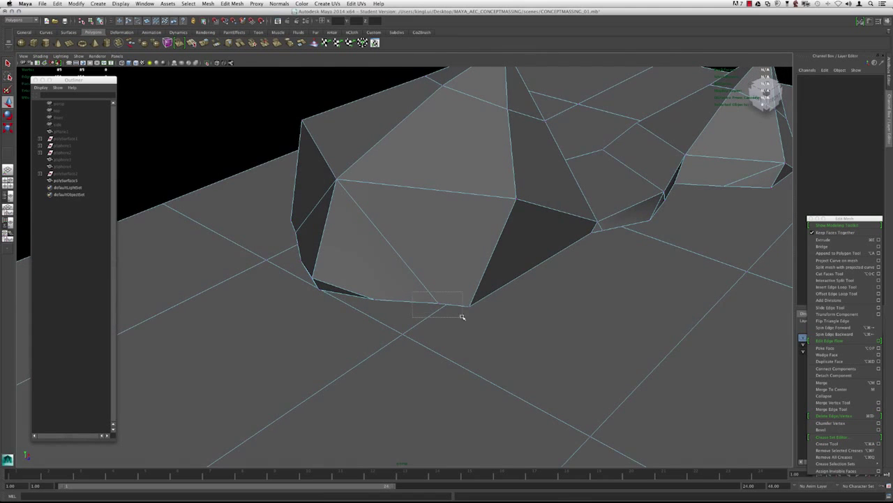
pyautogui.moveTo(452, 312); pyautogui.dragTo(438, 297)
pyautogui.keyDown('alt'); pyautogui.moveTo(438, 297); pyautogui.dragTo(414, 274, button='middle'); pyautogui.keyUp('alt')
pyautogui.press('4')
pyautogui.moveTo(415, 274)
pyautogui.keyDown('alt'); pyautogui.mouseDown()
pyautogui.moveTo(431, 275)
pyautogui.moveTo(422, 270)
pyautogui.mouseUp(); pyautogui.keyUp('alt')
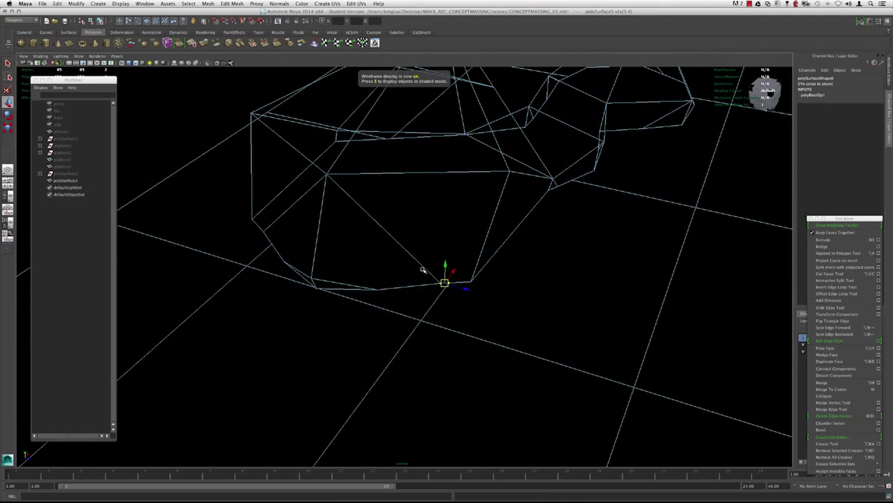
pyautogui.click(823, 383)
pyautogui.keyDown('alt'); pyautogui.moveTo(535, 309); pyautogui.dragTo(343, 258); pyautogui.keyUp('alt')
pyautogui.keyDown('alt'); pyautogui.moveTo(438, 294); pyautogui.dragTo(333, 267); pyautogui.keyUp('alt')
# With the Interactive Split Tool, cut an edge from the larger mound's lowest base corner to the plane's nearest border, and check the smoothed preview
pyautogui.press('5')
pyautogui.keyDown('alt'); pyautogui.moveTo(438, 267); pyautogui.dragTo(494, 310); pyautogui.keyUp('alt')
pyautogui.click(834, 280)
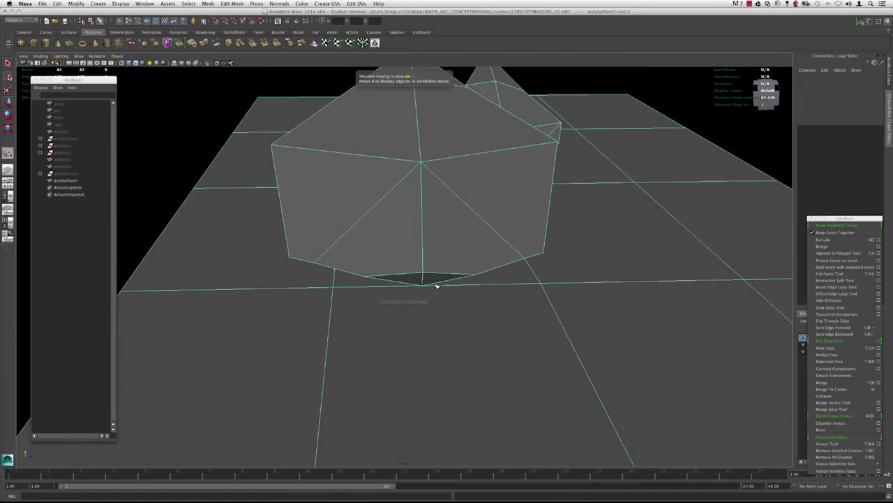
pyautogui.click(395, 226)
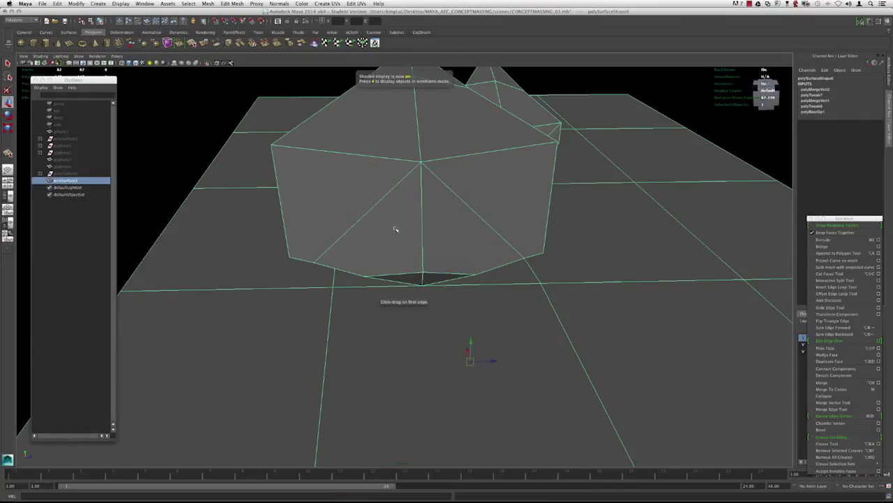
pyautogui.moveTo(403, 233)
pyautogui.keyDown('shift'); pyautogui.mouseDown(button='right')
pyautogui.moveTo(379, 231)
pyautogui.moveTo(406, 233)
pyautogui.mouseUp(button='right'); pyautogui.keyUp('shift')
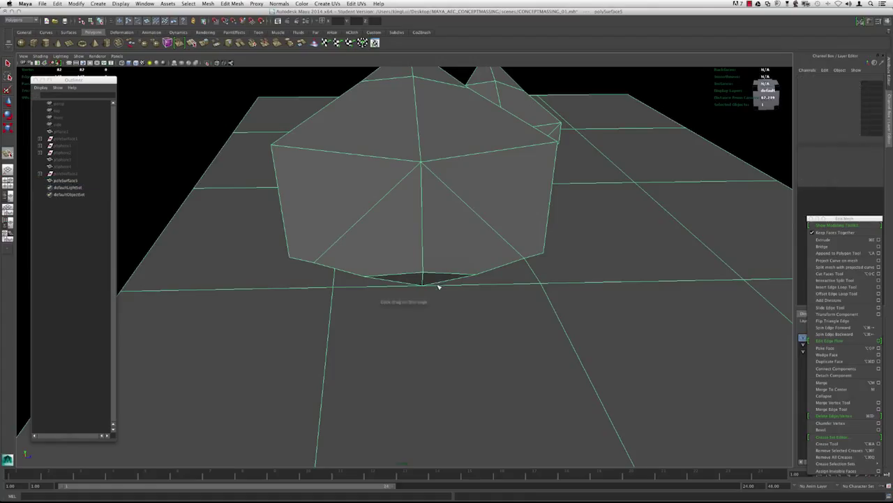
pyautogui.keyDown('alt'); pyautogui.moveTo(504, 271); pyautogui.dragTo(360, 236, button='right'); pyautogui.keyUp('alt')
pyautogui.keyDown('alt'); pyautogui.moveTo(359, 236); pyautogui.dragTo(360, 209, button='middle'); pyautogui.keyUp('alt')
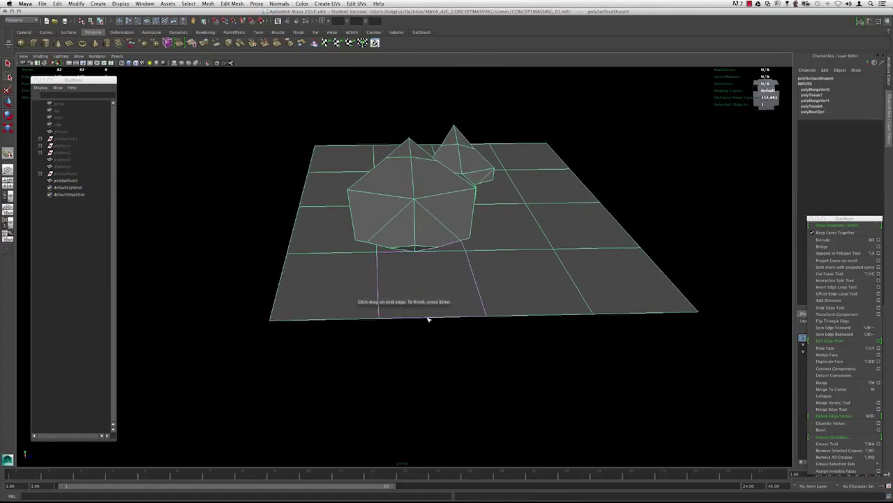
pyautogui.keyDown('alt'); pyautogui.moveTo(388, 262); pyautogui.dragTo(393, 281); pyautogui.keyUp('alt')
pyautogui.keyDown('alt'); pyautogui.moveTo(393, 281); pyautogui.dragTo(427, 278, button='right'); pyautogui.keyUp('alt')
pyautogui.press('Return')
pyautogui.press('w')
pyautogui.keyDown('alt'); pyautogui.moveTo(429, 273); pyautogui.dragTo(393, 253); pyautogui.keyUp('alt')
pyautogui.moveTo(392, 253)
pyautogui.keyDown('alt'); pyautogui.mouseDown(button='right')
pyautogui.moveTo(406, 266)
pyautogui.moveTo(407, 249)
pyautogui.mouseUp(button='right'); pyautogui.keyUp('alt')
pyautogui.press('3')
pyautogui.press('1')
# Try to move the vertex just above the larger mound's base corner onto that corner and merge the two vertices
pyautogui.moveTo(406, 250)
pyautogui.keyDown('alt'); pyautogui.mouseDown()
pyautogui.moveTo(430, 253)
pyautogui.moveTo(393, 254)
pyautogui.mouseUp(); pyautogui.keyUp('alt')
pyautogui.keyDown('alt'); pyautogui.moveTo(393, 253); pyautogui.dragTo(422, 277, button='right'); pyautogui.keyUp('alt')
pyautogui.scroll(-5, 422, 277)
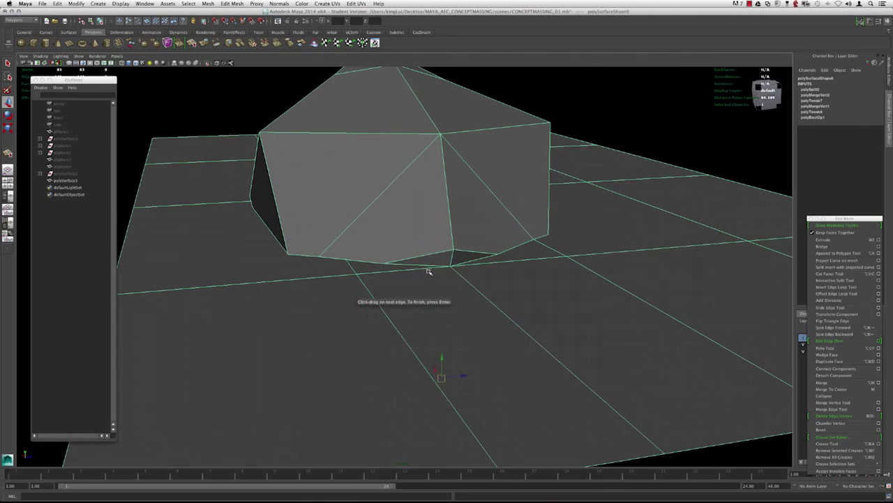
pyautogui.moveTo(468, 257); pyautogui.dragTo(468, 257)
pyautogui.keyDown('alt'); pyautogui.moveTo(419, 237); pyautogui.dragTo(459, 225, button='right'); pyautogui.keyUp('alt')
pyautogui.press('4')
pyautogui.moveTo(464, 235); pyautogui.dragTo(469, 258)
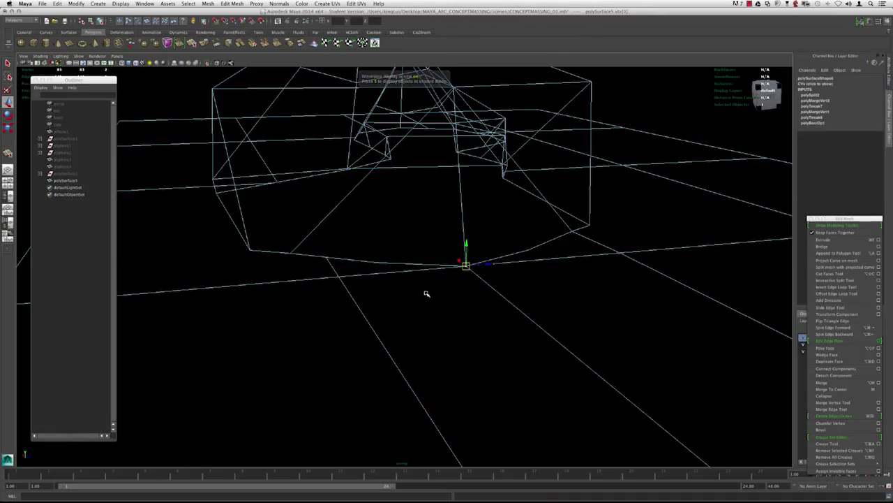
pyautogui.press('m')
# Move the Outliner down to uncover the poly count display, and undo the vertex merge and move
pyautogui.moveTo(81, 81); pyautogui.dragTo(80, 131)
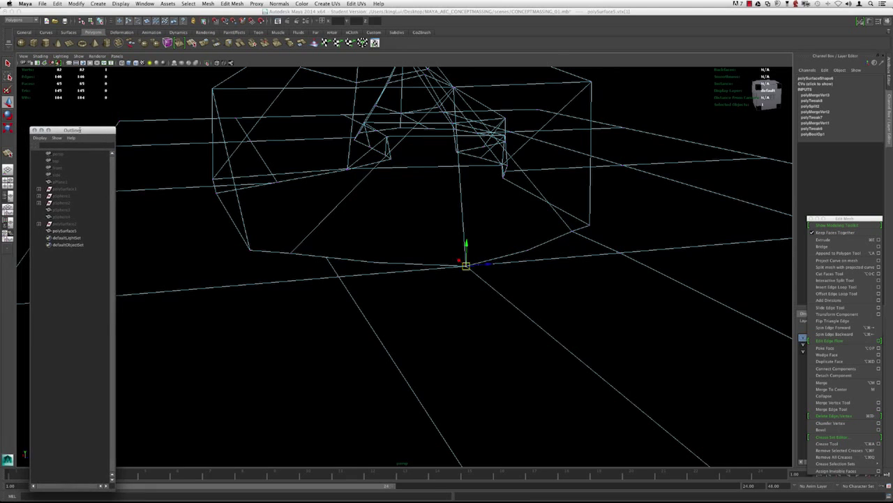
pyautogui.keyDown('alt'); pyautogui.moveTo(413, 184); pyautogui.dragTo(422, 185); pyautogui.keyUp('alt')
pyautogui.hotkey('ctrl', 'z')
pyautogui.keyDown('alt'); pyautogui.moveTo(474, 275); pyautogui.dragTo(499, 274); pyautogui.keyUp('alt')
pyautogui.hotkey('ctrl', 'z')
pyautogui.hotkey('ctrl', 'z')
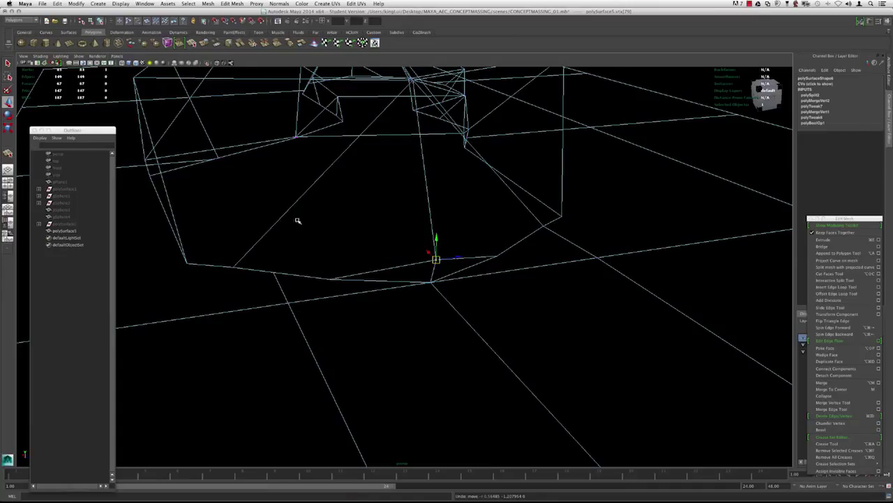
# Look up the Poly Count option among the Heads Up Display settings
pyautogui.click(297, 221)
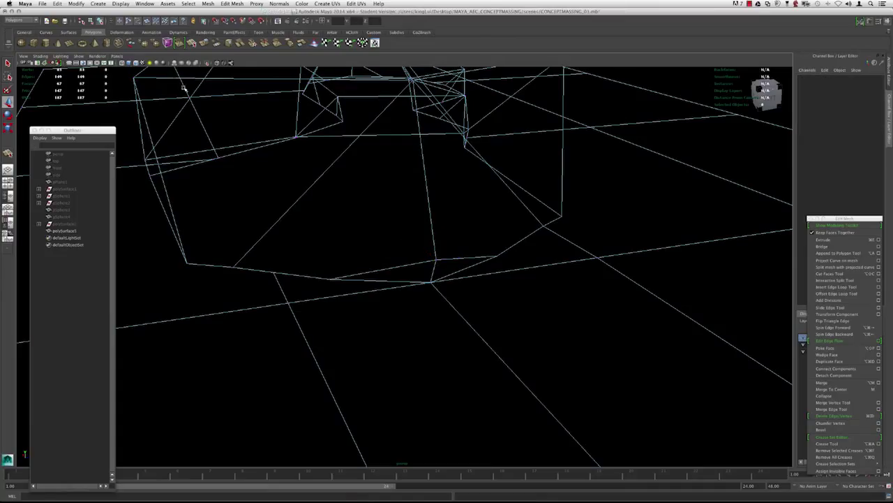
pyautogui.click(122, 3)
pyautogui.moveTo(135, 23)
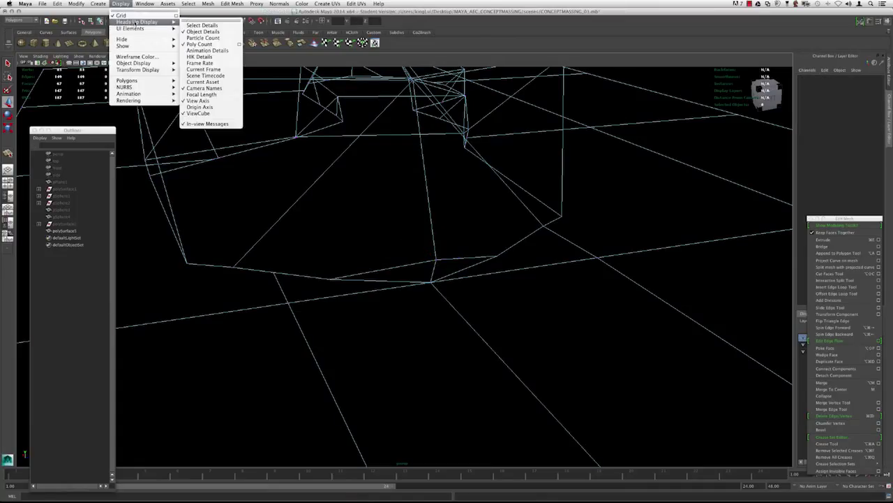
pyautogui.click(286, 233)
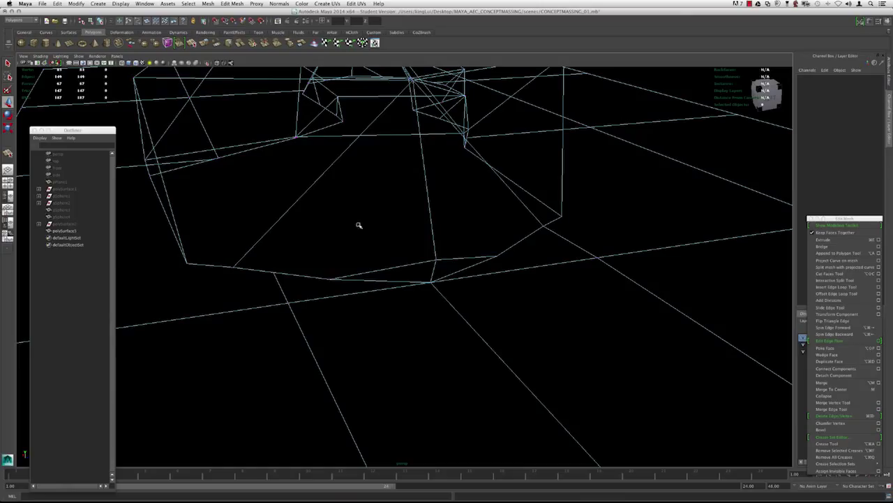
# Move the vertex above the larger mound's base corner onto that corner and merge both vertices to center
pyautogui.click(436, 259)
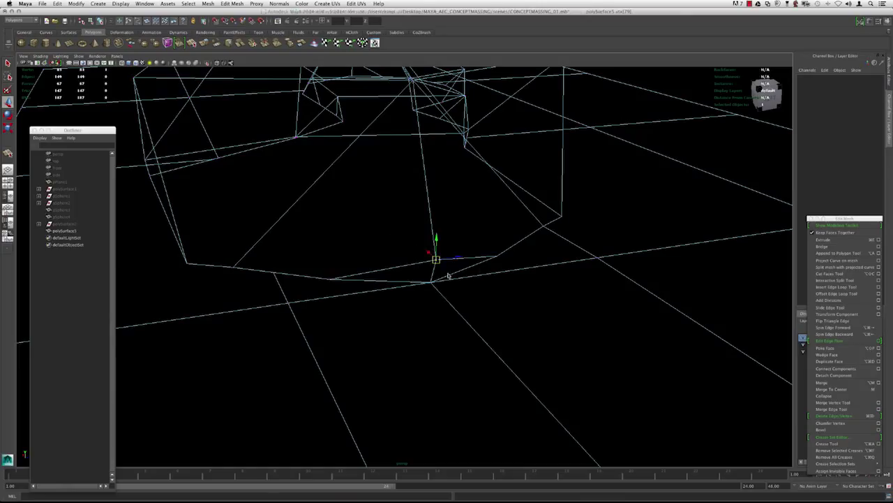
pyautogui.moveTo(437, 260); pyautogui.dragTo(439, 297)
pyautogui.moveTo(388, 235); pyautogui.dragTo(455, 314)
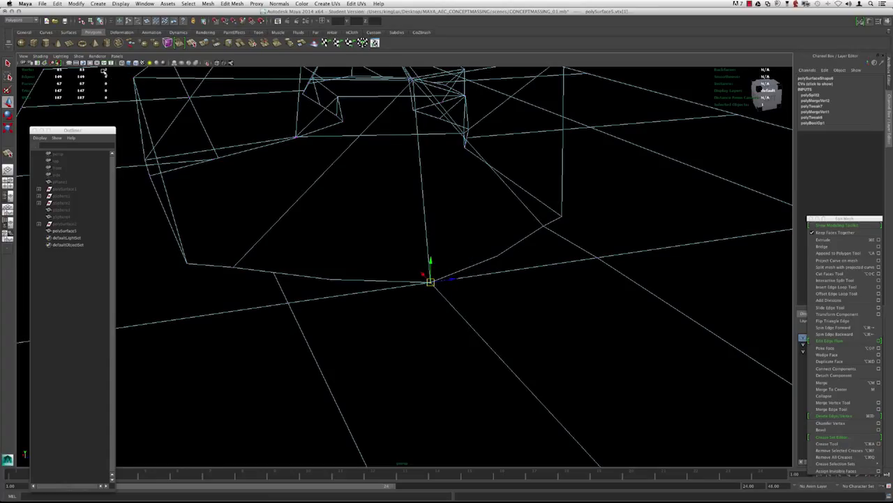
pyautogui.keyDown('alt'); pyautogui.moveTo(327, 188); pyautogui.dragTo(316, 201); pyautogui.keyUp('alt')
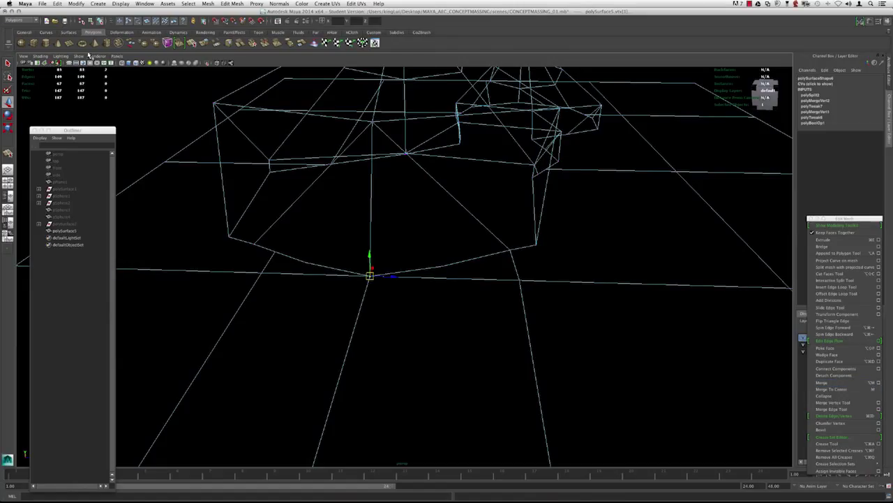
pyautogui.click(830, 389)
pyautogui.keyDown('alt'); pyautogui.moveTo(391, 230); pyautogui.dragTo(346, 273); pyautogui.keyUp('alt')
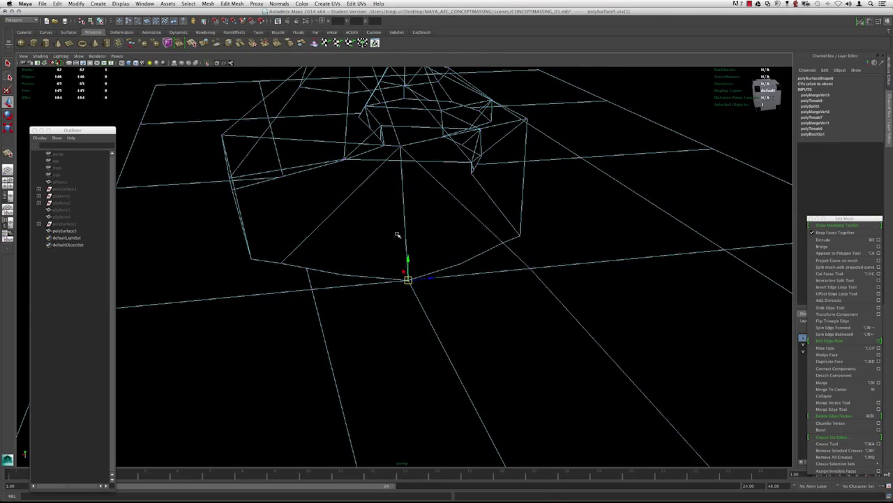
pyautogui.keyDown('alt'); pyautogui.moveTo(90, 71); pyautogui.dragTo(409, 208); pyautogui.keyUp('alt')
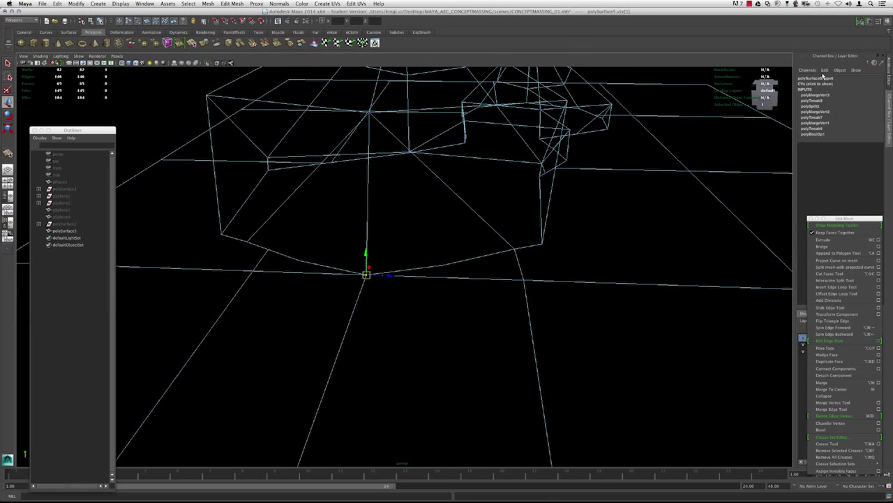
# Merge to center the two close base vertices where the larger mound meets the connecting ridge, and return to shaded display
pyautogui.moveTo(690, 202)
pyautogui.keyDown('alt'); pyautogui.mouseDown()
pyautogui.moveTo(318, 259)
pyautogui.moveTo(359, 285)
pyautogui.moveTo(277, 272)
pyautogui.moveTo(326, 287)
pyautogui.moveTo(263, 295)
pyautogui.moveTo(358, 328)
pyautogui.moveTo(421, 329)
pyautogui.mouseUp(); pyautogui.keyUp('alt')
pyautogui.press('5')
pyautogui.press('4')
pyautogui.moveTo(417, 271); pyautogui.dragTo(349, 304)
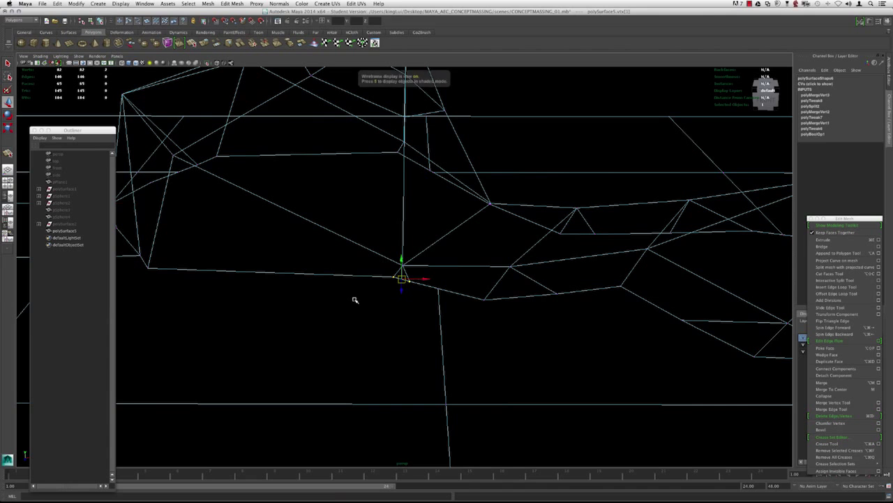
pyautogui.click(837, 388)
pyautogui.moveTo(503, 325)
pyautogui.keyDown('alt'); pyautogui.mouseDown()
pyautogui.moveTo(321, 285)
pyautogui.moveTo(369, 295)
pyautogui.moveTo(384, 256)
pyautogui.moveTo(416, 277)
pyautogui.moveTo(426, 262)
pyautogui.mouseUp(); pyautogui.keyUp('alt')
pyautogui.press('5')
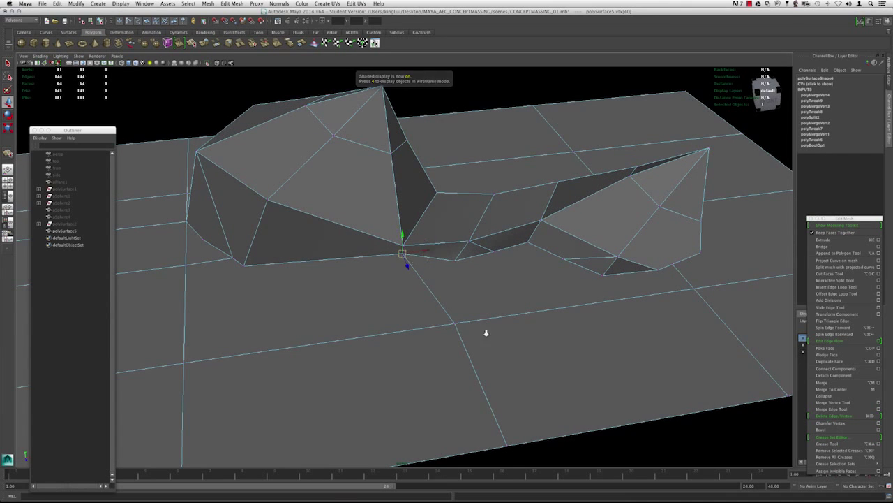
# Merge to center the nearly coincident vertices at the larger mound's base corner where it meets the connecting ridge
pyautogui.scroll(-5, 484, 333)
pyautogui.keyDown('alt'); pyautogui.moveTo(484, 333); pyautogui.dragTo(367, 319); pyautogui.keyUp('alt')
pyautogui.scroll(10, 367, 319)
pyautogui.keyDown('alt'); pyautogui.moveTo(327, 250); pyautogui.dragTo(373, 258); pyautogui.keyUp('alt')
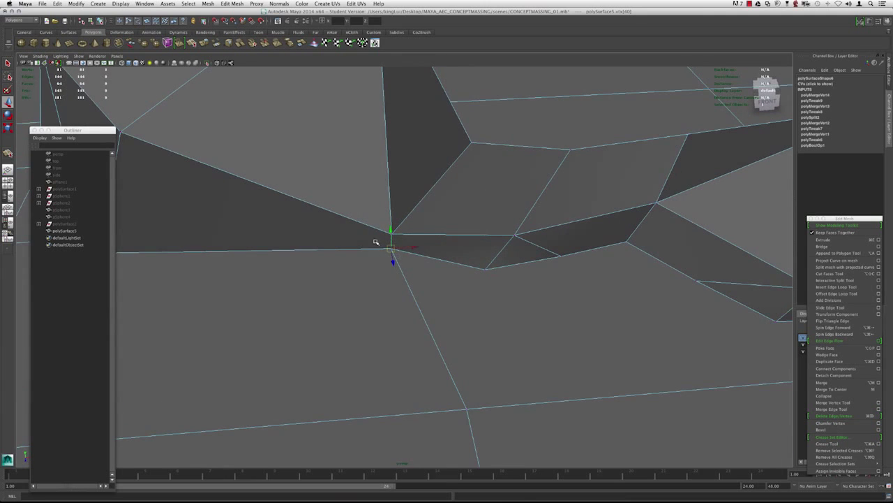
pyautogui.press('m')
# Examine the terrain mesh in smooth preview for pinching around the mounds, and return to the unsmoothed display
pyautogui.keyDown('alt'); pyautogui.moveTo(425, 258); pyautogui.dragTo(363, 271); pyautogui.keyUp('alt')
pyautogui.keyDown('alt'); pyautogui.moveTo(363, 271); pyautogui.dragTo(241, 257, button='right'); pyautogui.keyUp('alt')
pyautogui.keyDown('alt'); pyautogui.moveTo(241, 256); pyautogui.dragTo(374, 256, button='middle'); pyautogui.keyUp('alt')
pyautogui.press('3')
pyautogui.keyDown('alt'); pyautogui.moveTo(375, 256); pyautogui.dragTo(343, 261, button='right'); pyautogui.keyUp('alt')
pyautogui.keyDown('alt'); pyautogui.moveTo(342, 261); pyautogui.dragTo(307, 249); pyautogui.keyUp('alt')
pyautogui.press('1')
pyautogui.keyDown('alt'); pyautogui.moveTo(307, 249); pyautogui.dragTo(373, 202, button='right'); pyautogui.keyUp('alt')
pyautogui.keyDown('alt'); pyautogui.moveTo(374, 203); pyautogui.dragTo(325, 275, button='middle'); pyautogui.keyUp('alt')
# Split an edge from the larger mound's outer base corner to the existing vertex on the terrain border
pyautogui.keyDown('alt'); pyautogui.moveTo(346, 243); pyautogui.dragTo(412, 268); pyautogui.keyUp('alt')
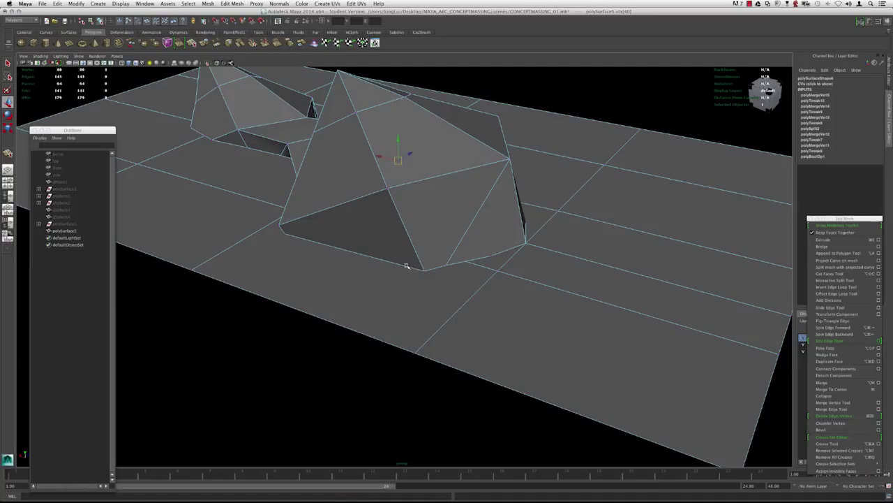
pyautogui.keyDown('shift'); pyautogui.rightClick(407, 266); pyautogui.keyUp('shift')
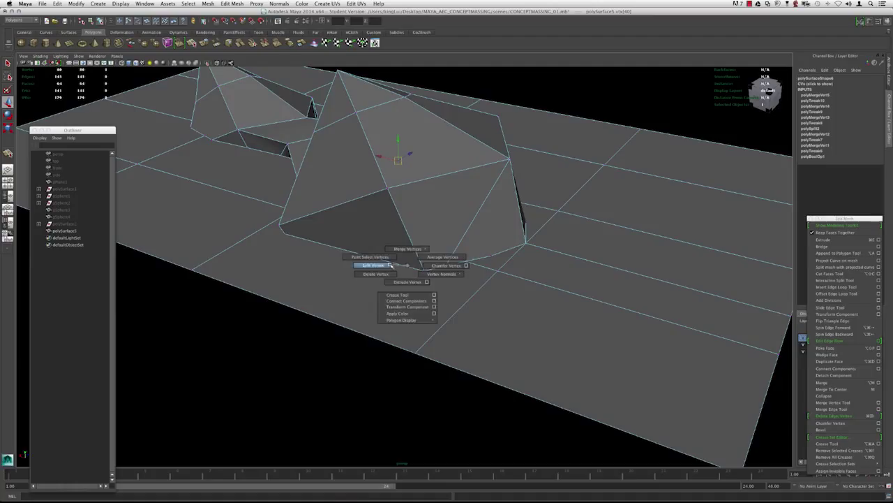
pyautogui.keyDown('shift'); pyautogui.moveTo(389, 265); pyautogui.dragTo(383, 264, button='right'); pyautogui.keyUp('shift')
pyautogui.moveTo(461, 190); pyautogui.dragTo(459, 193, button='right')
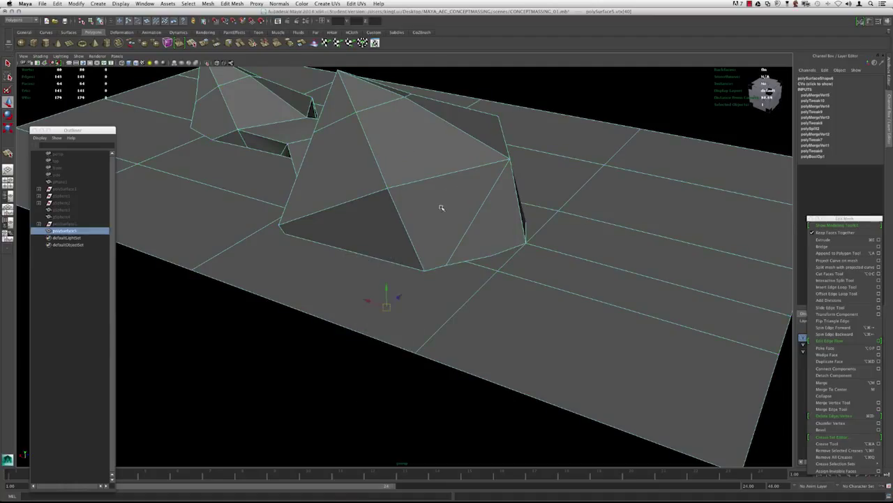
pyautogui.moveTo(419, 229)
pyautogui.keyDown('shift'); pyautogui.mouseDown(button='right')
pyautogui.moveTo(393, 230)
pyautogui.moveTo(415, 230)
pyautogui.mouseUp(button='right'); pyautogui.keyUp('shift')
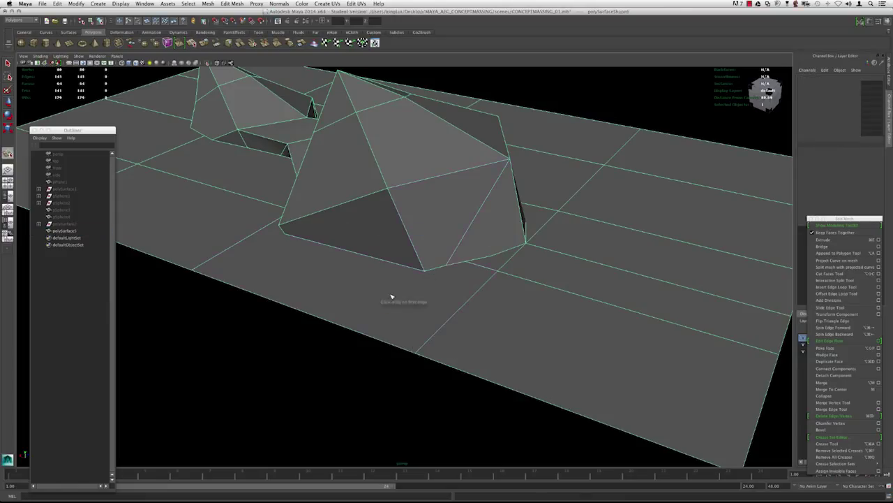
pyautogui.click(394, 347)
pyautogui.press('Return')
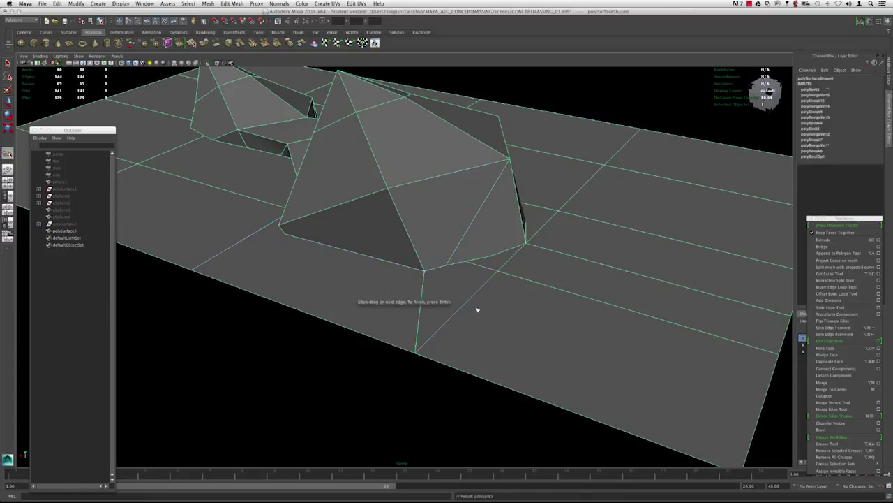
# Delete the old terrain edge that runs beside the new split from the same border vertex toward the larger mound
pyautogui.keyDown('alt'); pyautogui.moveTo(471, 294); pyautogui.dragTo(442, 249, button='middle'); pyautogui.keyUp('alt')
pyautogui.keyDown('alt'); pyautogui.moveTo(442, 249); pyautogui.dragTo(410, 263); pyautogui.keyUp('alt')
pyautogui.moveTo(389, 253); pyautogui.dragTo(390, 231, button='right')
pyautogui.click(402, 261)
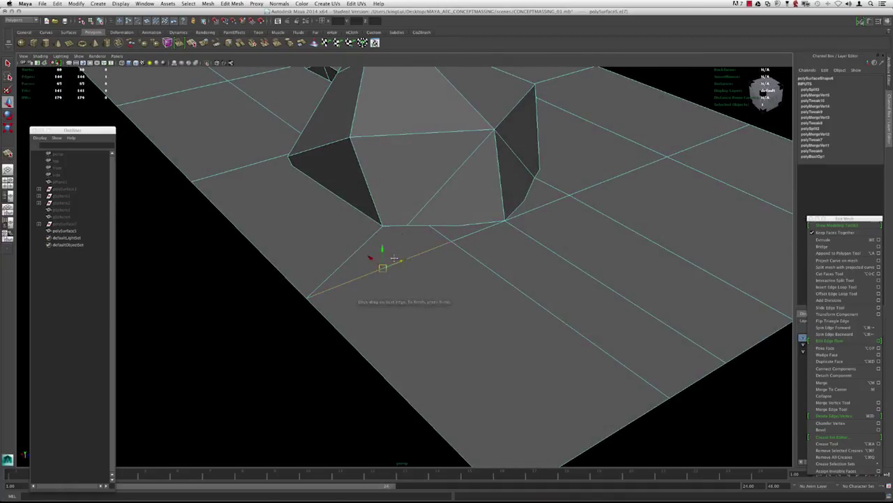
pyautogui.keyDown('alt'); pyautogui.moveTo(394, 259); pyautogui.dragTo(389, 244, button='middle'); pyautogui.keyUp('alt')
pyautogui.click(834, 416)
# Move the stray vertex beside the larger mound's base onto the neighbouring base corner and merge both vertices to center
pyautogui.keyDown('alt'); pyautogui.moveTo(492, 255); pyautogui.dragTo(374, 225); pyautogui.keyUp('alt')
pyautogui.keyDown('alt'); pyautogui.moveTo(374, 225); pyautogui.dragTo(360, 279, button='middle'); pyautogui.keyUp('alt')
pyautogui.keyDown('alt'); pyautogui.moveTo(361, 278); pyautogui.dragTo(412, 289, button='right'); pyautogui.keyUp('alt')
pyautogui.keyDown('alt'); pyautogui.moveTo(413, 289); pyautogui.dragTo(409, 292); pyautogui.keyUp('alt')
pyautogui.keyDown('alt'); pyautogui.moveTo(377, 277); pyautogui.dragTo(351, 268, button='middle'); pyautogui.keyUp('alt')
pyautogui.keyDown('alt'); pyautogui.moveTo(351, 267); pyautogui.dragTo(360, 283); pyautogui.keyUp('alt')
pyautogui.moveTo(395, 300); pyautogui.dragTo(354, 268)
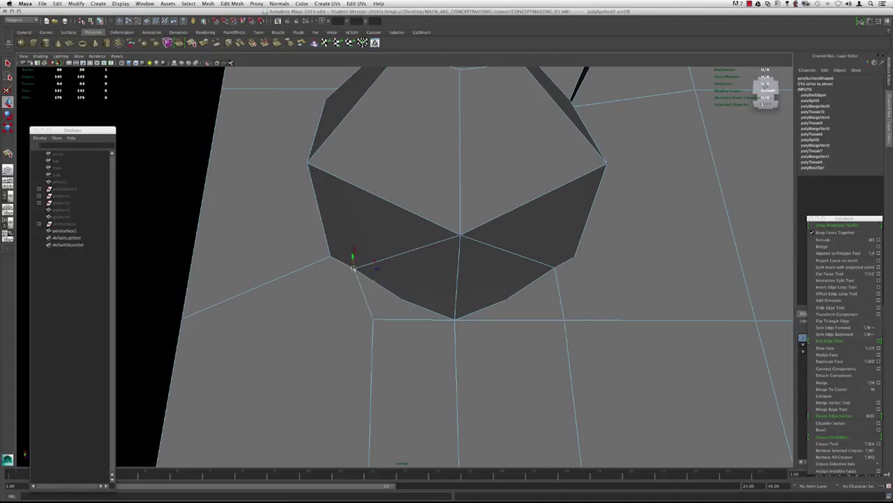
pyautogui.click(833, 388)
# Delete the two extra base vertices on either side of the larger mound's end corner
pyautogui.keyDown('alt'); pyautogui.moveTo(504, 318); pyautogui.dragTo(397, 281, button='right'); pyautogui.keyUp('alt')
pyautogui.keyDown('alt'); pyautogui.moveTo(396, 281); pyautogui.dragTo(358, 270); pyautogui.keyUp('alt')
pyautogui.click(352, 283)
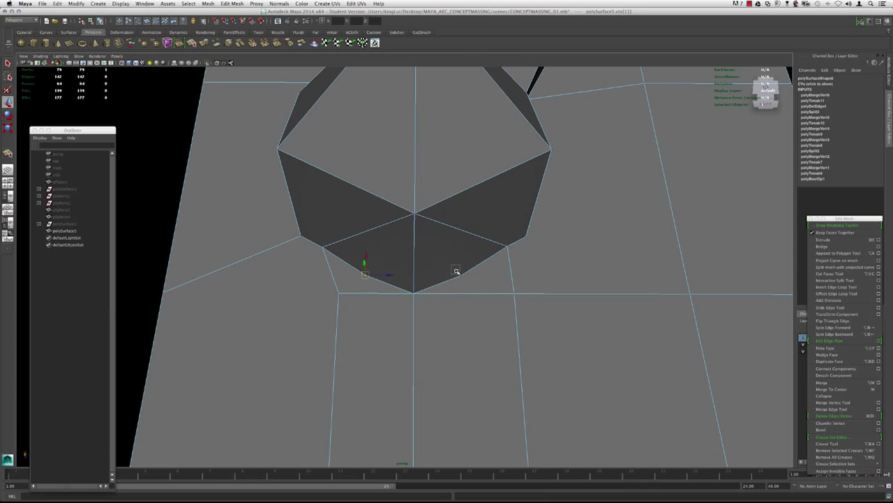
# Shift the terrain vertex beside the larger mound's base and the border vertex in line with it sideways to even the grid
pyautogui.keyDown('alt'); pyautogui.moveTo(468, 293); pyautogui.dragTo(353, 263); pyautogui.keyUp('alt')
pyautogui.click(428, 264)
pyautogui.moveTo(411, 276); pyautogui.dragTo(388, 280)
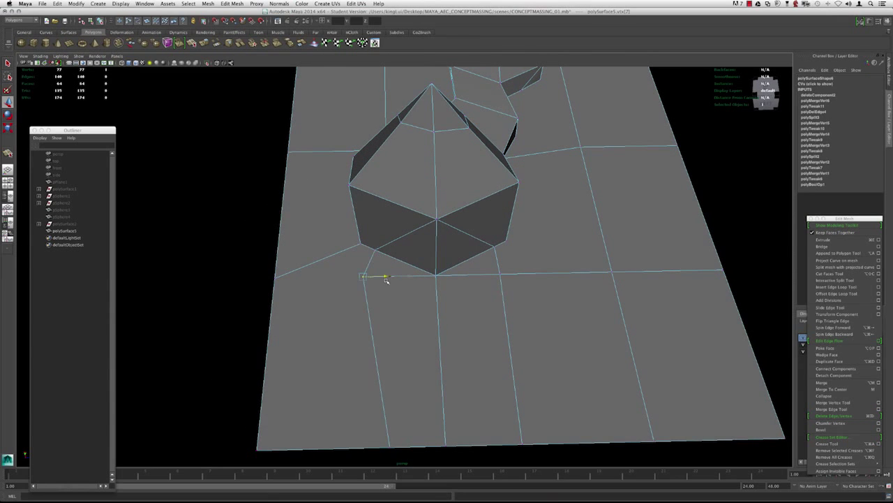
pyautogui.keyDown('alt'); pyautogui.moveTo(387, 280); pyautogui.dragTo(281, 295, button='right'); pyautogui.keyUp('alt')
pyautogui.keyDown('alt'); pyautogui.moveTo(281, 295); pyautogui.dragTo(282, 274, button='middle'); pyautogui.keyUp('alt')
pyautogui.moveTo(367, 341); pyautogui.dragTo(417, 370)
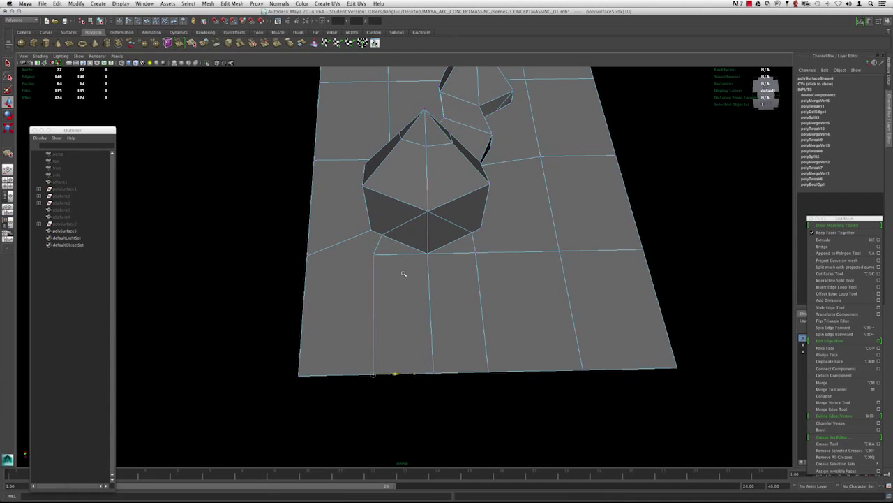
# Split an edge across the smaller mound's side face down to its base corner
pyautogui.keyDown('alt'); pyautogui.moveTo(387, 256); pyautogui.dragTo(390, 288); pyautogui.keyUp('alt')
pyautogui.press('y')
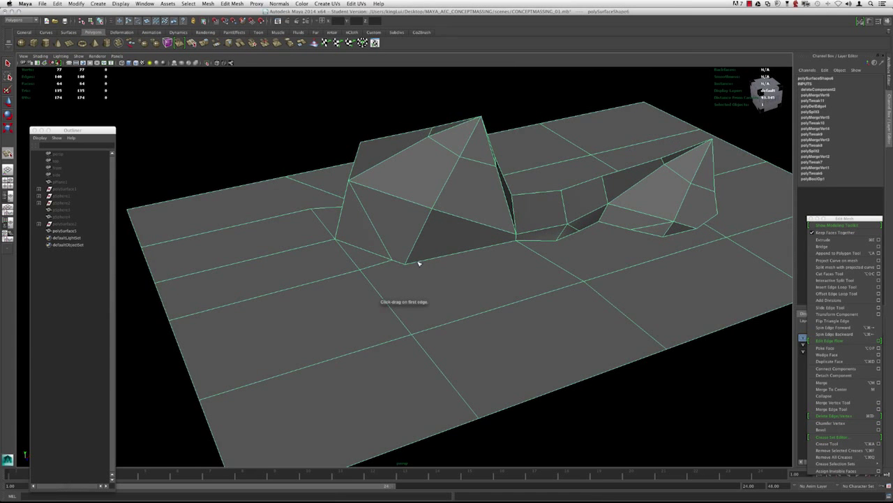
pyautogui.keyDown('alt'); pyautogui.moveTo(330, 221); pyautogui.dragTo(422, 224); pyautogui.keyUp('alt')
pyautogui.keyDown('alt'); pyautogui.moveTo(423, 224); pyautogui.dragTo(421, 253, button='middle'); pyautogui.keyUp('alt')
pyautogui.keyDown('alt'); pyautogui.moveTo(422, 253); pyautogui.dragTo(464, 300, button='right'); pyautogui.keyUp('alt')
# Delete the old diagonal edge beside the new split on the smaller mound's side
pyautogui.press('w')
pyautogui.click(451, 218)
pyautogui.keyDown('alt'); pyautogui.moveTo(454, 223); pyautogui.dragTo(534, 259); pyautogui.keyUp('alt')
pyautogui.click(839, 415)
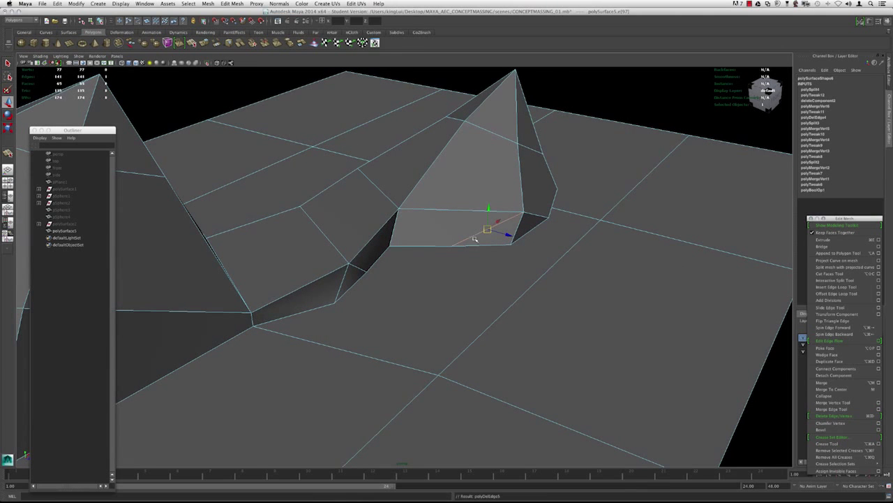
# Split an edge from the smaller mound's base corner across the adjacent terrain edge to the terrain border
pyautogui.keyDown('alt'); pyautogui.moveTo(474, 239); pyautogui.dragTo(450, 237, button='right'); pyautogui.keyUp('alt')
pyautogui.keyDown('alt'); pyautogui.moveTo(451, 237); pyautogui.dragTo(404, 220); pyautogui.keyUp('alt')
pyautogui.press('y')
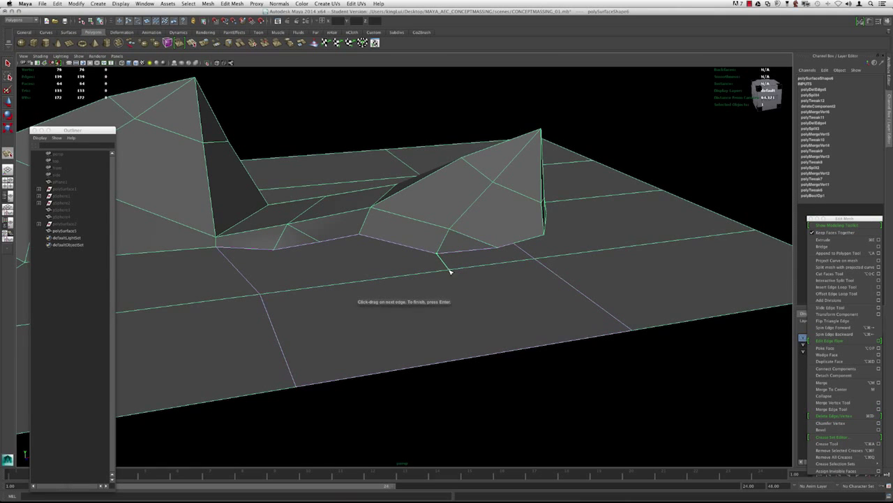
pyautogui.keyDown('alt'); pyautogui.moveTo(451, 272); pyautogui.dragTo(514, 349); pyautogui.keyUp('alt')
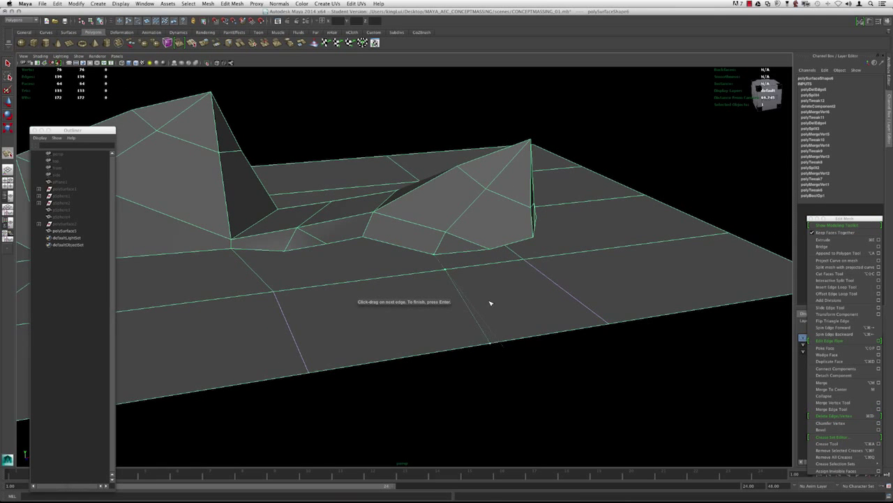
pyautogui.click(435, 255)
pyautogui.press('Return')
# Slide the new edge's end vertex along the terrain border to straighten the edge, and check the mesh in smooth preview
pyautogui.keyDown('alt'); pyautogui.moveTo(429, 196); pyautogui.dragTo(411, 202); pyautogui.keyUp('alt')
pyautogui.keyDown('alt'); pyautogui.moveTo(411, 201); pyautogui.dragTo(398, 199, button='right'); pyautogui.keyUp('alt')
pyautogui.keyDown('alt'); pyautogui.moveTo(398, 199); pyautogui.dragTo(357, 172); pyautogui.keyUp('alt')
pyautogui.moveTo(391, 332); pyautogui.dragTo(390, 331)
pyautogui.keyDown('alt'); pyautogui.moveTo(386, 208); pyautogui.dragTo(313, 212); pyautogui.keyUp('alt')
pyautogui.press('3')
pyautogui.scroll(-3, 352, 240)
pyautogui.press('1')
# Merge to center the two neighbouring base vertices along the near side of the connecting ridge
pyautogui.keyDown('alt'); pyautogui.moveTo(313, 213); pyautogui.dragTo(377, 253, button='right'); pyautogui.keyUp('alt')
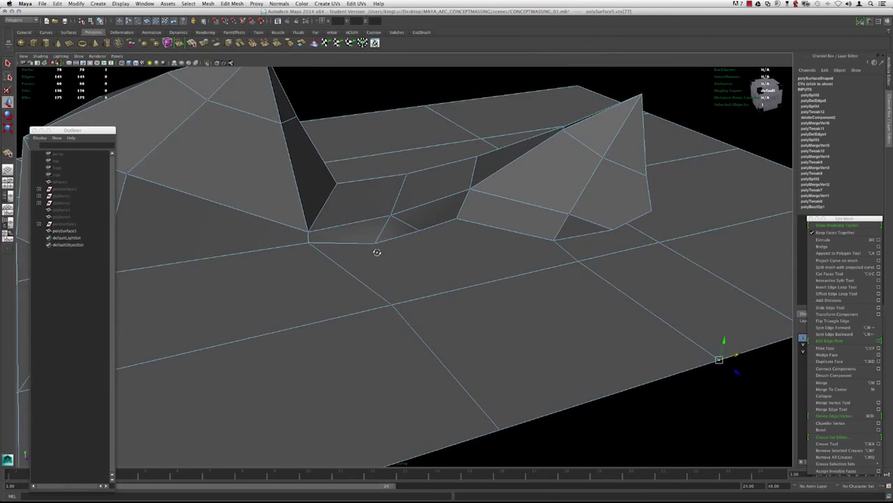
pyautogui.keyDown('alt'); pyautogui.moveTo(377, 254); pyautogui.dragTo(345, 247); pyautogui.keyUp('alt')
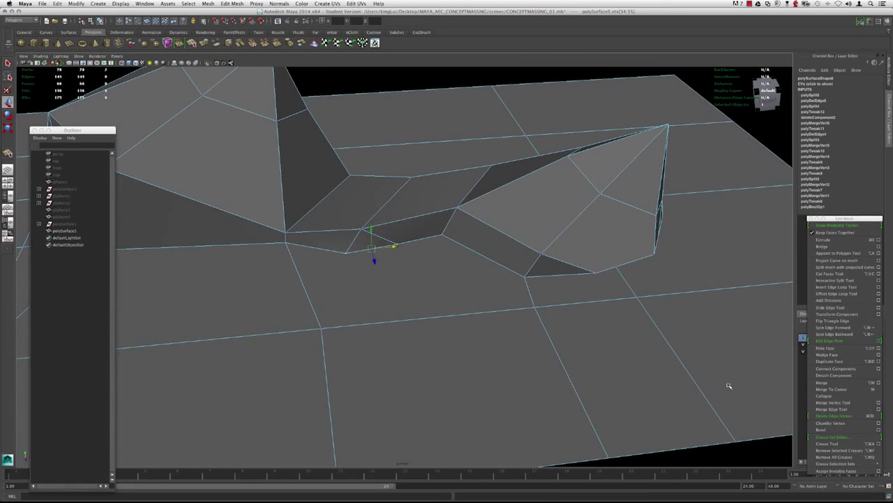
pyautogui.click(834, 389)
# Merge to center the two neighbouring base vertices on the opposite side of the connecting ridge
pyautogui.keyDown('alt'); pyautogui.moveTo(541, 305); pyautogui.dragTo(365, 205); pyautogui.keyUp('alt')
pyautogui.moveTo(429, 230); pyautogui.dragTo(428, 229)
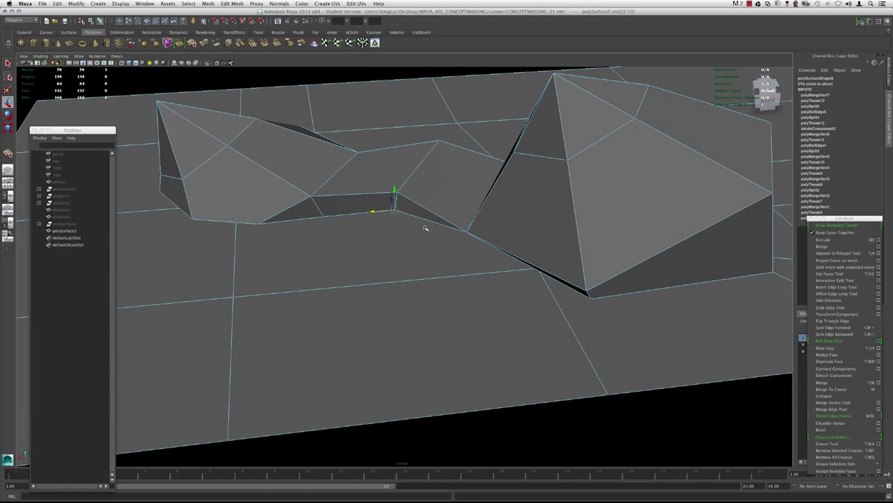
pyautogui.press('m')
# Merge to center the terrain edge's end vertex and the adjacent base corner on that side of the smaller mound
pyautogui.keyDown('alt'); pyautogui.moveTo(300, 212); pyautogui.dragTo(337, 233, button='middle'); pyautogui.keyUp('alt')
pyautogui.keyDown('alt'); pyautogui.moveTo(337, 233); pyautogui.dragTo(301, 229); pyautogui.keyUp('alt')
pyautogui.keyDown('alt'); pyautogui.moveTo(301, 229); pyautogui.dragTo(324, 239, button='middle'); pyautogui.keyUp('alt')
pyautogui.keyDown('alt'); pyautogui.moveTo(324, 239); pyautogui.dragTo(372, 262); pyautogui.keyUp('alt')
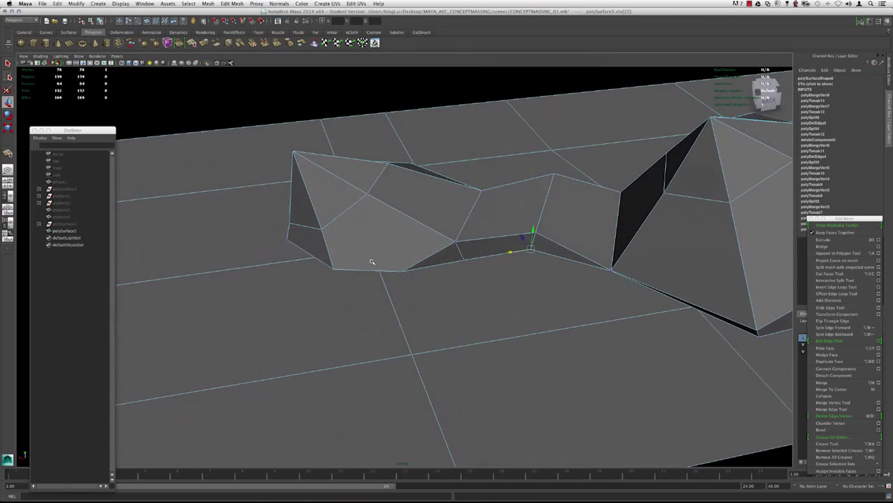
pyautogui.keyDown('shift'); pyautogui.moveTo(383, 259); pyautogui.dragTo(384, 257); pyautogui.keyUp('shift')
pyautogui.press('m')
# Split an edge from the base corner at the smaller mound's outer end straight to the terrain border
pyautogui.keyDown('alt'); pyautogui.moveTo(372, 261); pyautogui.dragTo(303, 269, button='right'); pyautogui.keyUp('alt')
pyautogui.keyDown('alt'); pyautogui.moveTo(303, 269); pyautogui.dragTo(409, 301); pyautogui.keyUp('alt')
pyautogui.press('y')
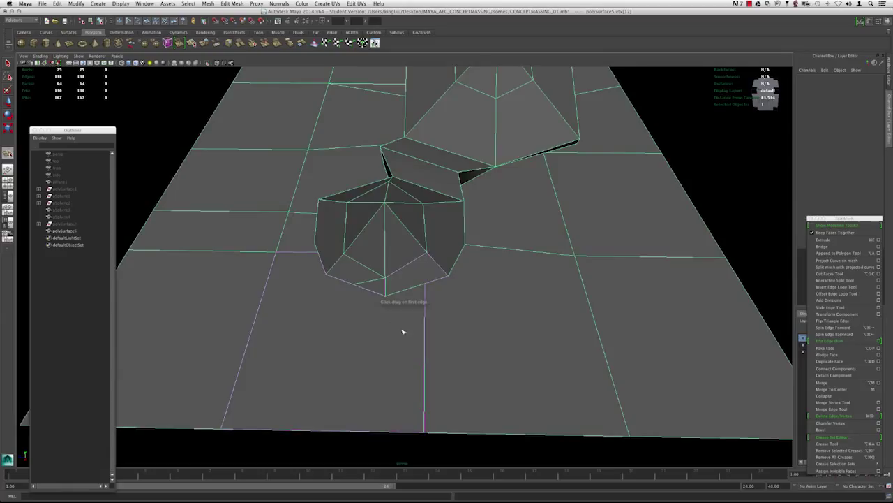
pyautogui.keyDown('alt'); pyautogui.moveTo(403, 331); pyautogui.dragTo(405, 279, button='middle'); pyautogui.keyUp('alt')
pyautogui.click(398, 345)
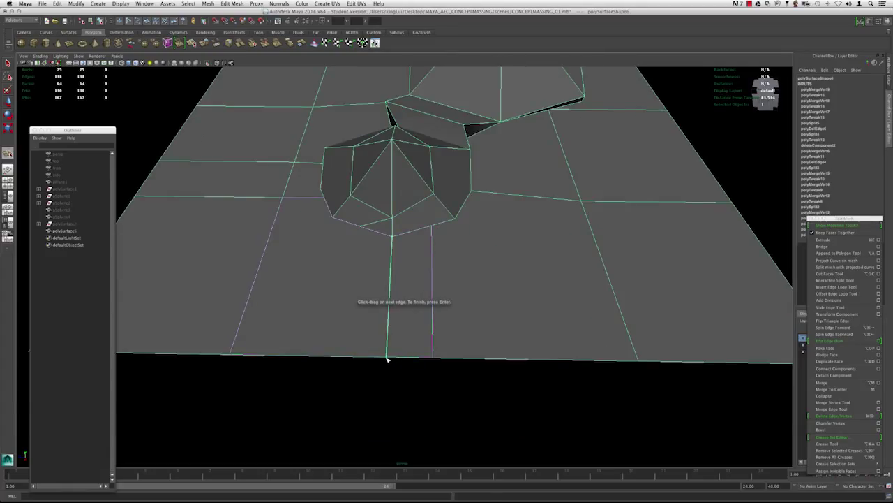
pyautogui.press('w')
# Delete the short diagonal edge above the smaller mound's outer base corner, and check the mesh in smooth preview
pyautogui.keyDown('alt'); pyautogui.moveTo(386, 216); pyautogui.dragTo(378, 256, button='middle'); pyautogui.keyUp('alt')
pyautogui.keyDown('alt'); pyautogui.moveTo(377, 257); pyautogui.dragTo(405, 221); pyautogui.keyUp('alt')
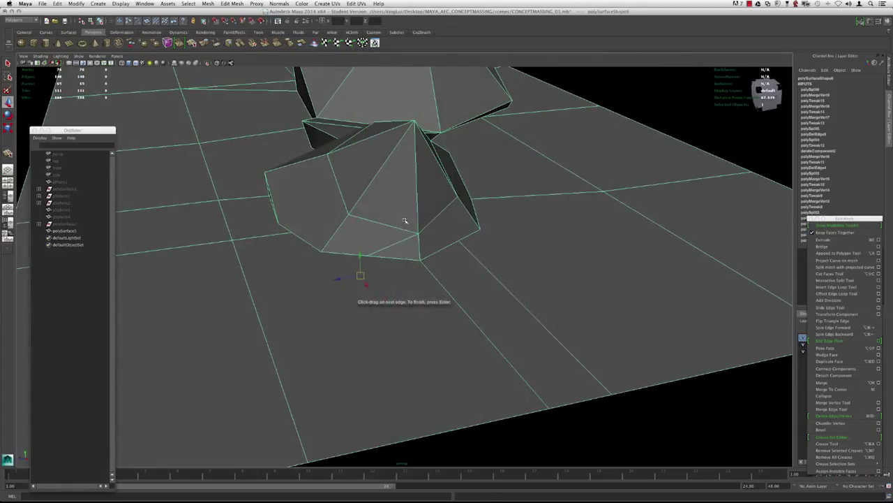
pyautogui.click(399, 242)
pyautogui.scroll(-3, 418, 242)
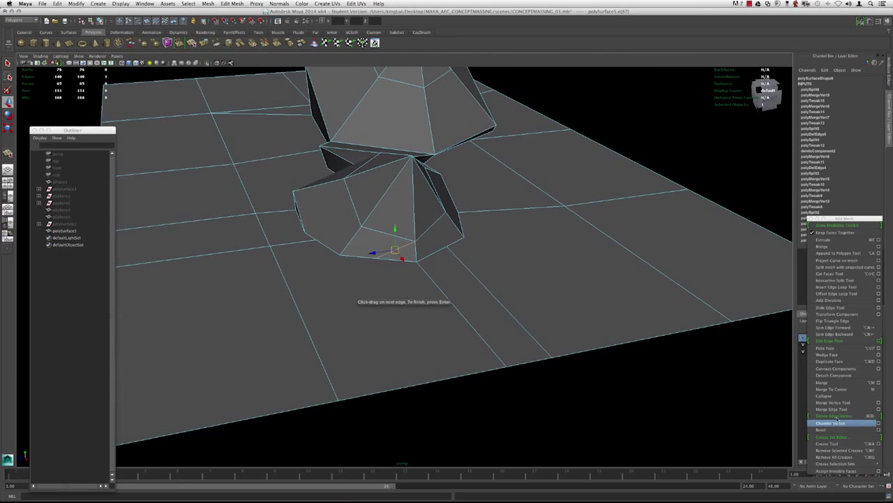
pyautogui.click(836, 416)
pyautogui.keyDown('alt'); pyautogui.moveTo(427, 242); pyautogui.dragTo(402, 254); pyautogui.keyUp('alt')
pyautogui.press('3')
pyautogui.press('1')
pyautogui.scroll(1, 404, 255)
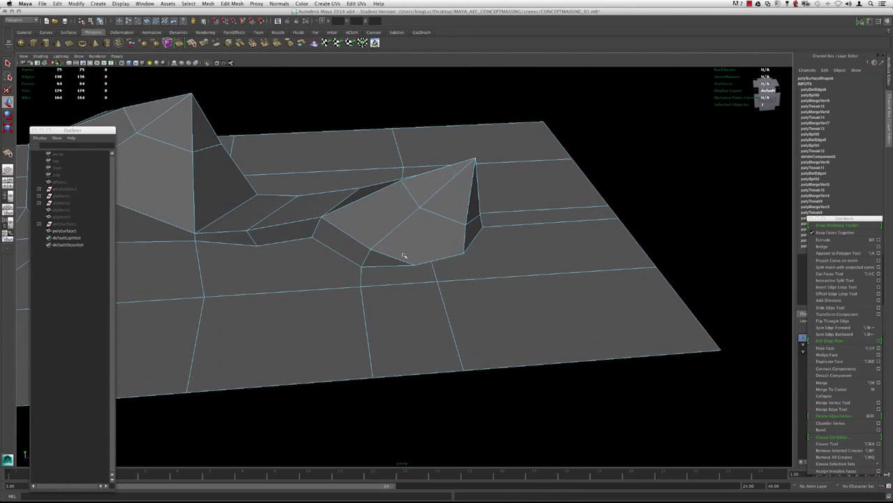
pyautogui.scroll(3, 397, 257)
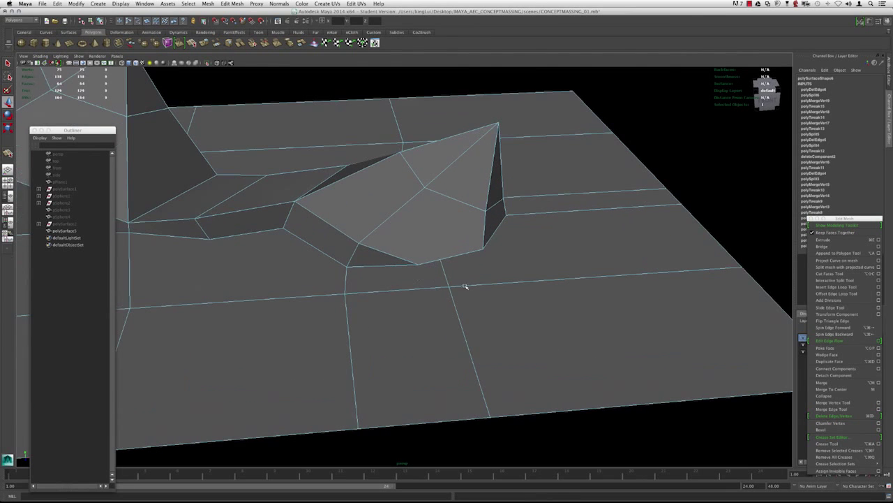
pyautogui.keyDown('shift'); pyautogui.rightClick(419, 243); pyautogui.keyUp('shift')
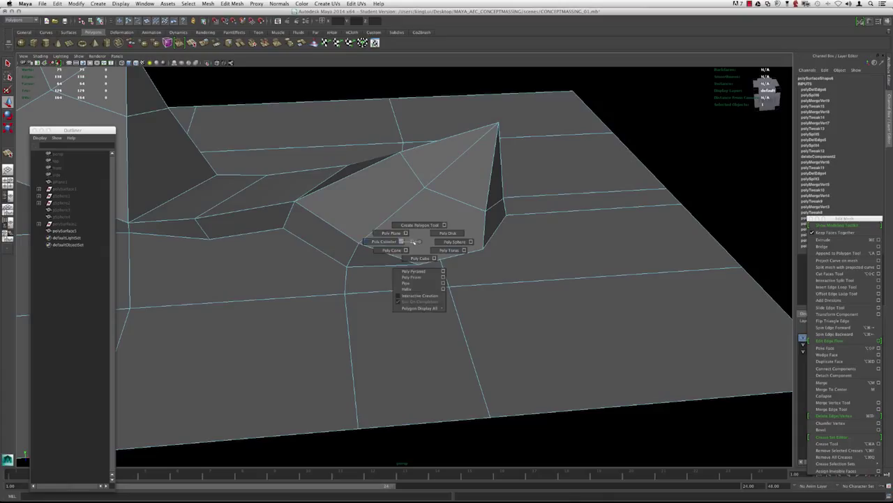
pyautogui.click(475, 189)
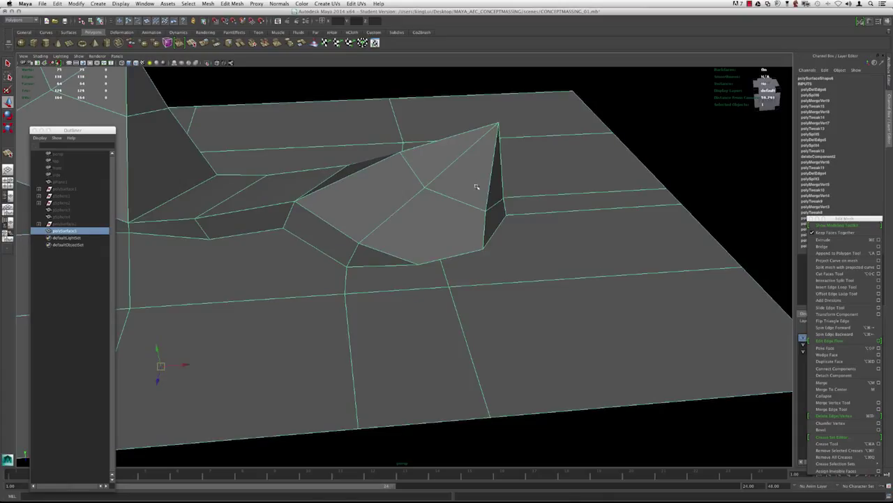
pyautogui.keyDown('shift'); pyautogui.rightClick(427, 201); pyautogui.keyUp('shift')
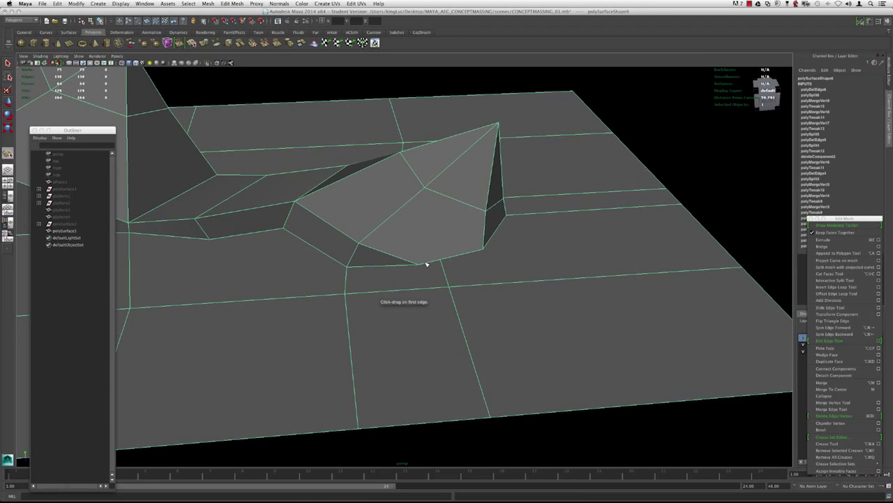
pyautogui.scroll(3, 427, 264)
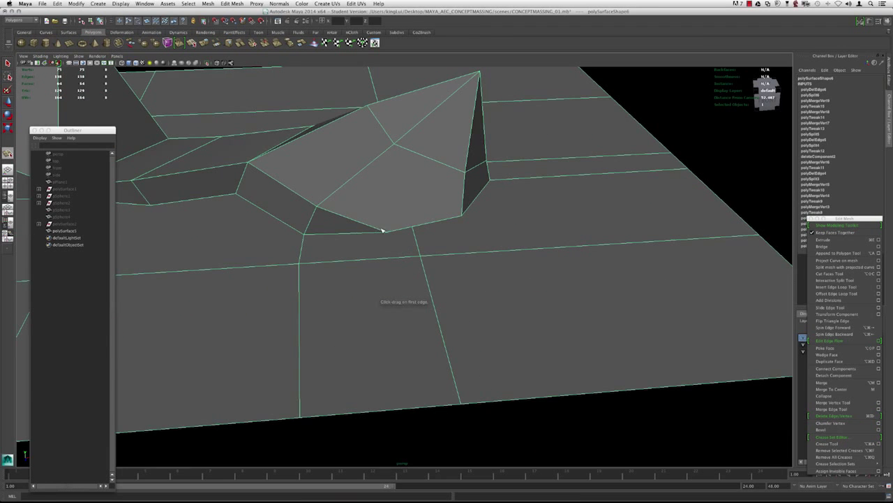
pyautogui.scroll(-3, 380, 225)
pyautogui.keyDown('alt'); pyautogui.moveTo(380, 225); pyautogui.dragTo(384, 250); pyautogui.keyUp('alt')
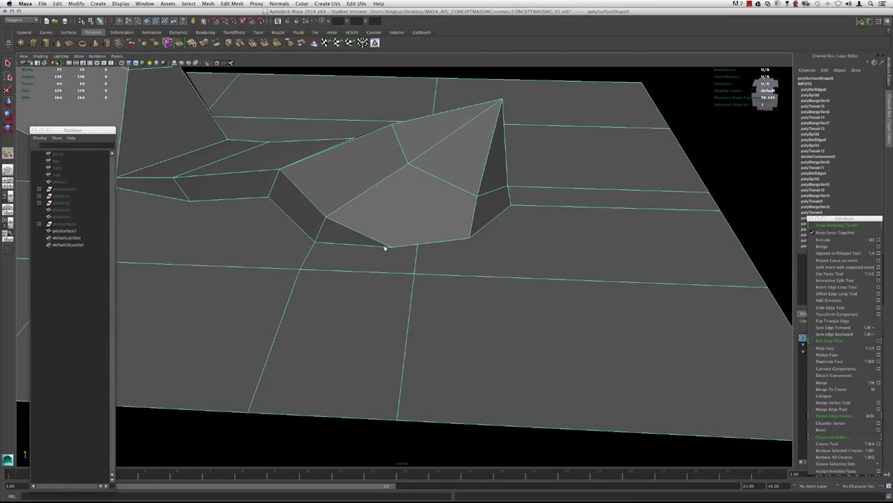
# Move the terrain edge's end vertex onto the smaller mound's adjacent base corner and merge both vertices to center
pyautogui.click(417, 245)
pyautogui.moveTo(418, 245); pyautogui.dragTo(383, 240)
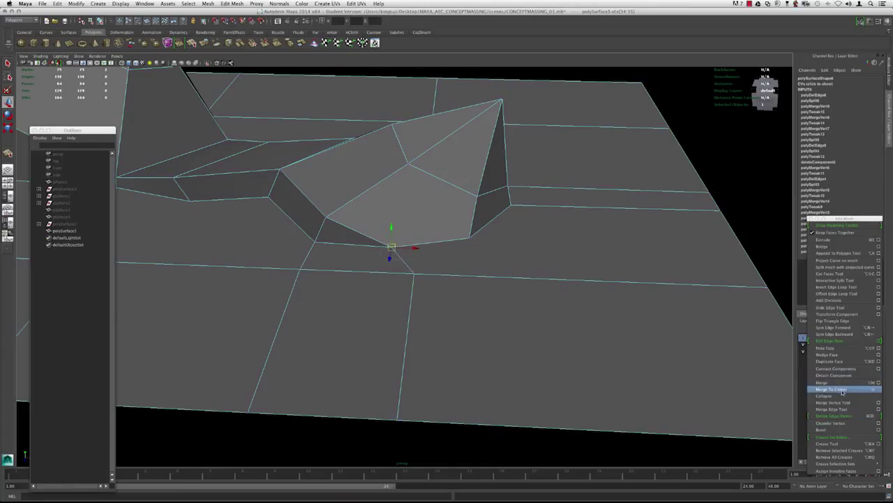
pyautogui.keyDown('alt'); pyautogui.moveTo(571, 314); pyautogui.dragTo(437, 263); pyautogui.keyUp('alt')
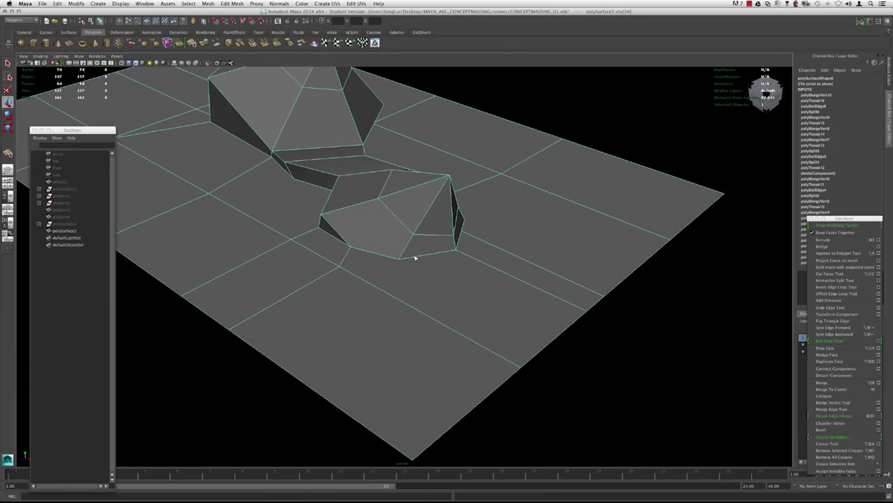
# Split edges from the two unconnected base corners around the smaller mound's outer end to the terrain border
pyautogui.press('y')
pyautogui.moveTo(388, 293); pyautogui.dragTo(409, 307)
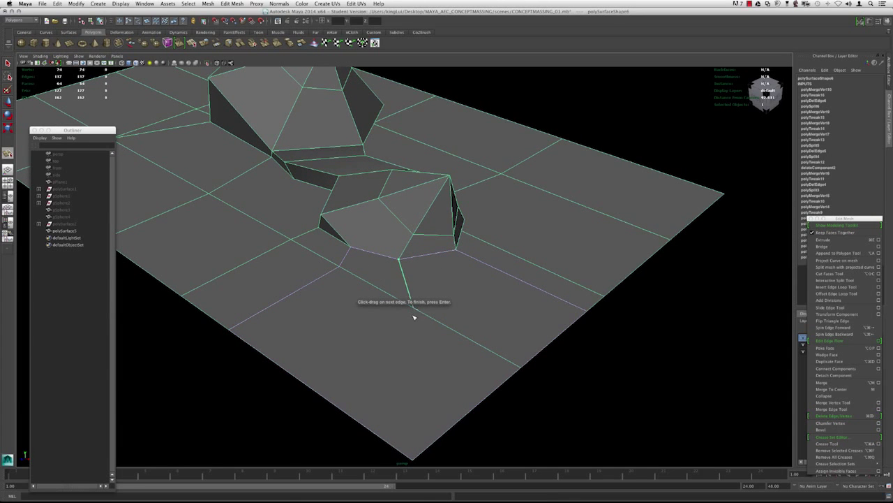
pyautogui.keyDown('alt'); pyautogui.moveTo(409, 222); pyautogui.dragTo(359, 216); pyautogui.keyUp('alt')
pyautogui.keyDown('alt'); pyautogui.moveTo(359, 215); pyautogui.dragTo(430, 249, button='right'); pyautogui.keyUp('alt')
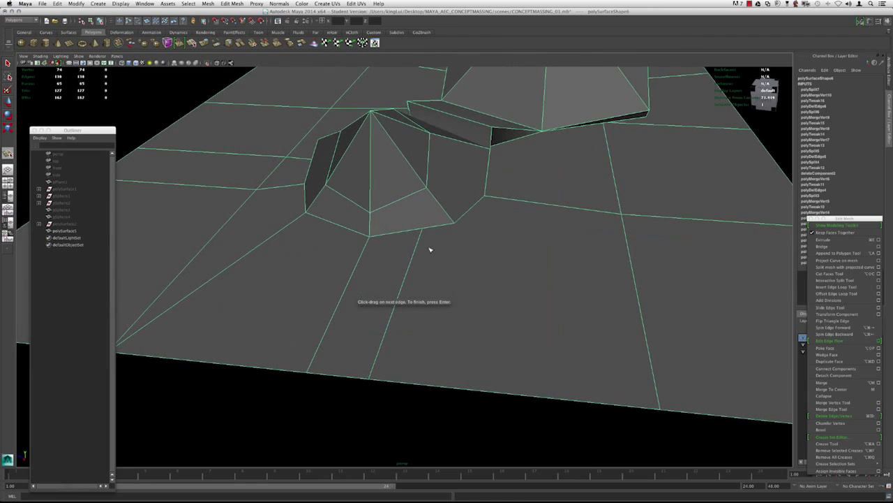
pyautogui.press('y')
pyautogui.moveTo(464, 390); pyautogui.dragTo(431, 385)
pyautogui.press('w')
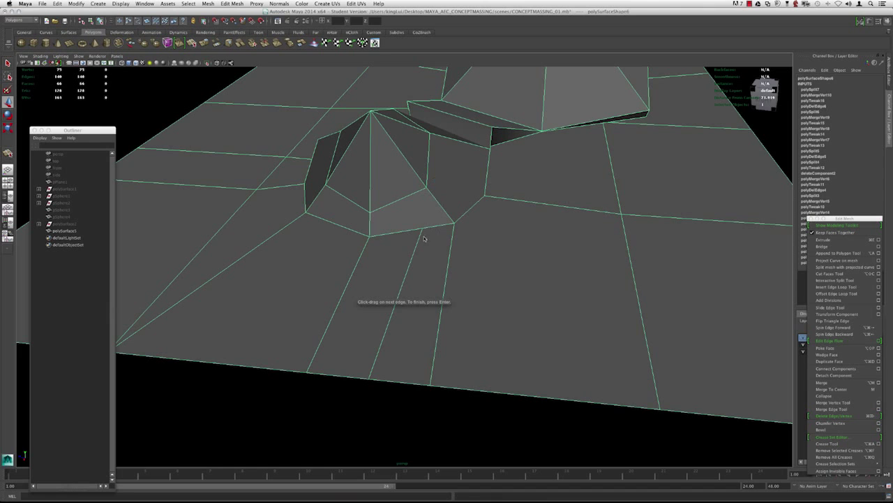
# Delete the middle edge between the two new splits running from the smaller mound's base to the terrain border, and check the smooth preview
pyautogui.press('Return')
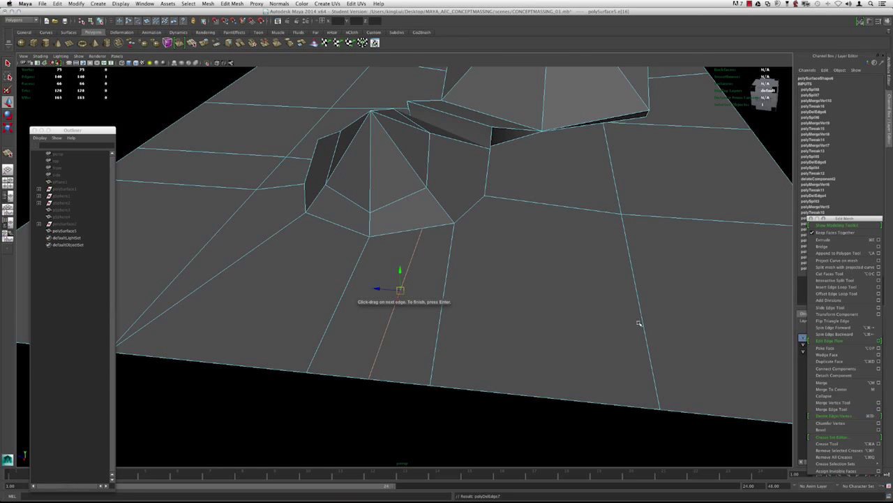
pyautogui.click(817, 415)
pyautogui.scroll(-5, 365, 189)
pyautogui.keyDown('alt'); pyautogui.moveTo(365, 189); pyautogui.dragTo(398, 217); pyautogui.keyUp('alt')
pyautogui.press('3')
pyautogui.press('1')
# Split edges from the connecting ridge's two base corners across the terrain to the nearby border
pyautogui.scroll(3, 377, 213)
pyautogui.keyDown('alt'); pyautogui.moveTo(379, 211); pyautogui.dragTo(320, 231, button='right'); pyautogui.keyUp('alt')
pyautogui.keyDown('alt'); pyautogui.moveTo(371, 256); pyautogui.dragTo(407, 232, button='middle'); pyautogui.keyUp('alt')
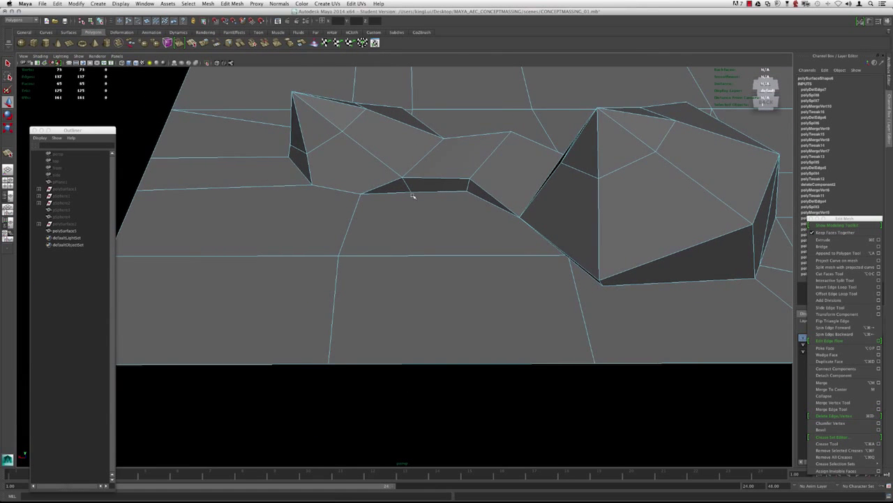
pyautogui.press('y')
pyautogui.moveTo(417, 368); pyautogui.dragTo(412, 367)
pyautogui.press('Return')
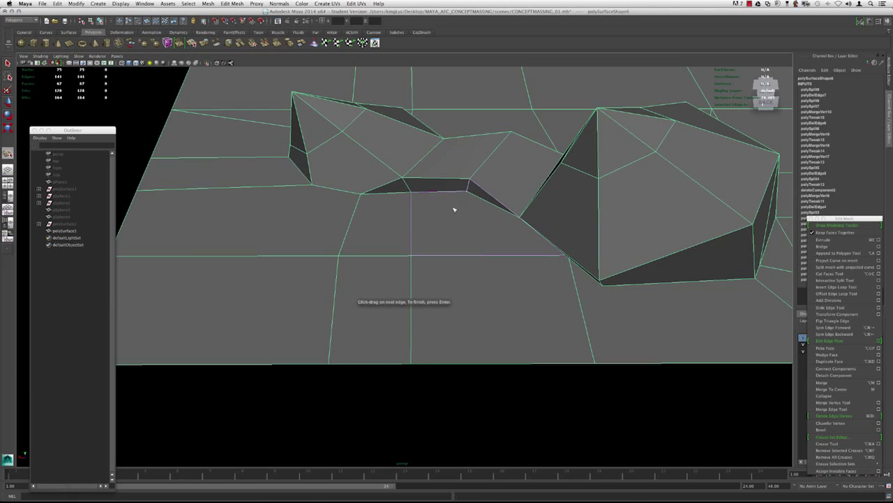
pyautogui.keyDown('alt'); pyautogui.moveTo(376, 203); pyautogui.dragTo(431, 234); pyautogui.keyUp('alt')
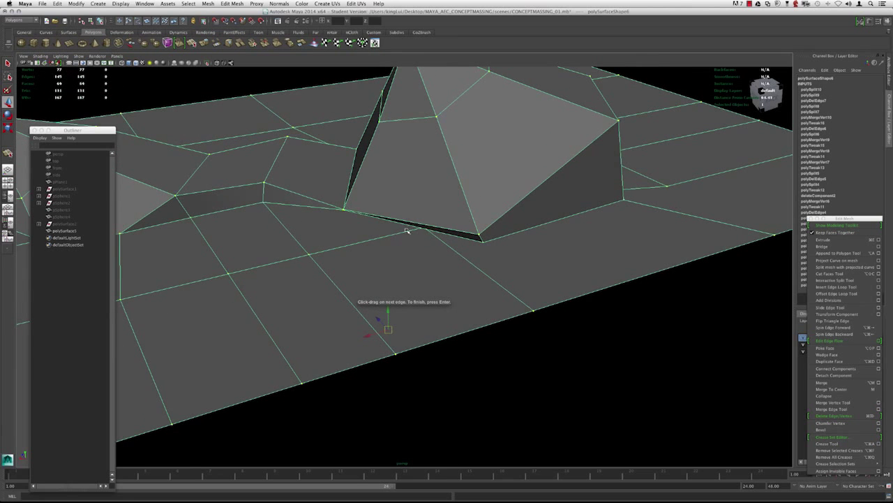
# Try merging the whole cluster of vertices at the larger mound's ridge-side base corner to center
pyautogui.scroll(10, 407, 230)
pyautogui.keyDown('alt'); pyautogui.moveTo(506, 243); pyautogui.dragTo(465, 236, button='middle'); pyautogui.keyUp('alt')
pyautogui.keyDown('alt'); pyautogui.moveTo(464, 235); pyautogui.dragTo(531, 249, button='right'); pyautogui.keyUp('alt')
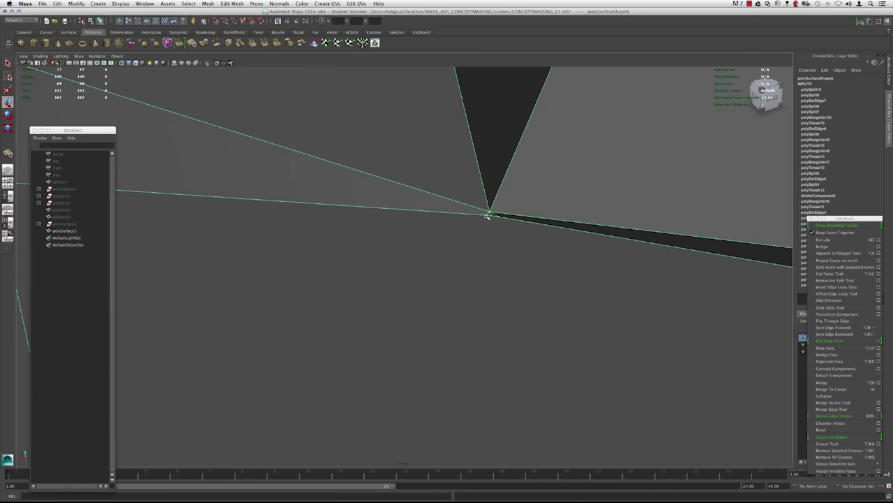
pyautogui.press('4')
pyautogui.press('w')
pyautogui.keyDown('alt'); pyautogui.moveTo(489, 202); pyautogui.dragTo(461, 214); pyautogui.keyUp('alt')
pyautogui.press('5')
pyautogui.press('3')
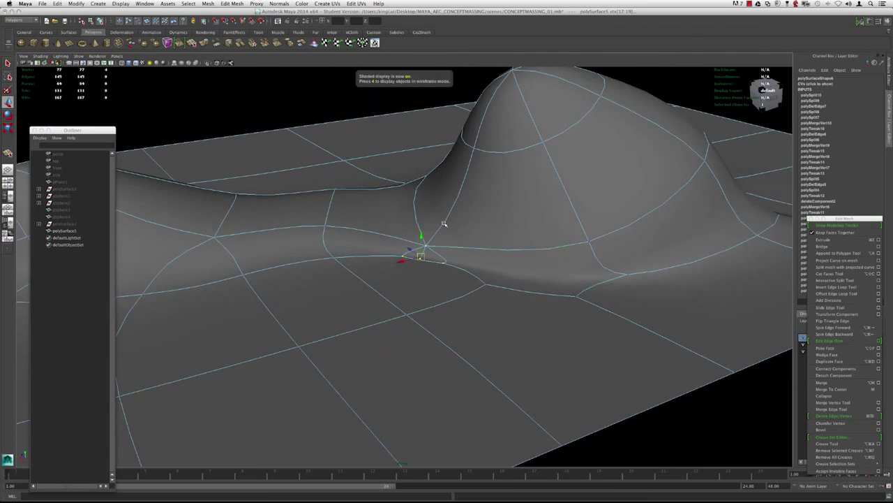
pyautogui.press('1')
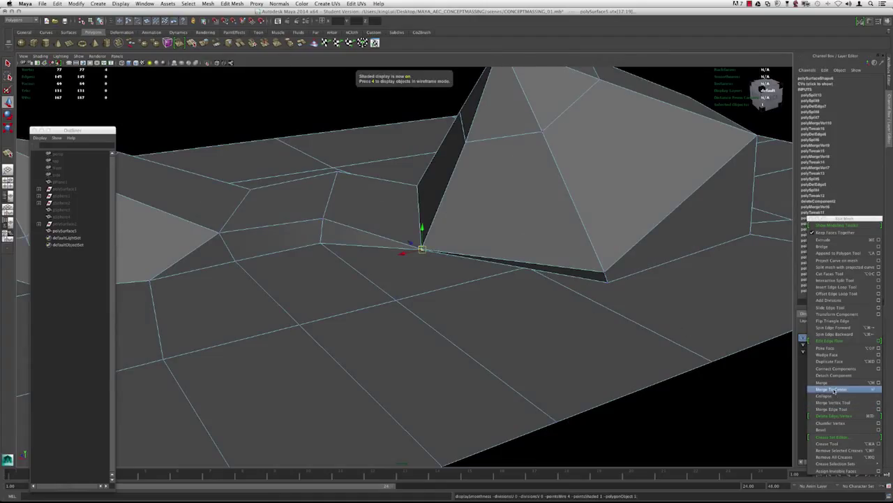
pyautogui.click(834, 389)
pyautogui.press('F8')
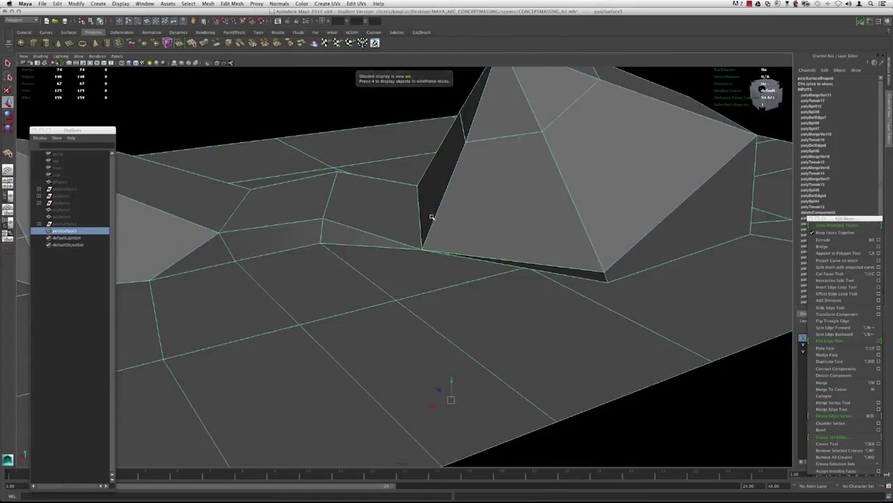
# Check the merged corner in smooth preview and undo the merge to center
pyautogui.scroll(3, 319, 221)
pyautogui.press('3')
pyautogui.scroll(-5, 382, 226)
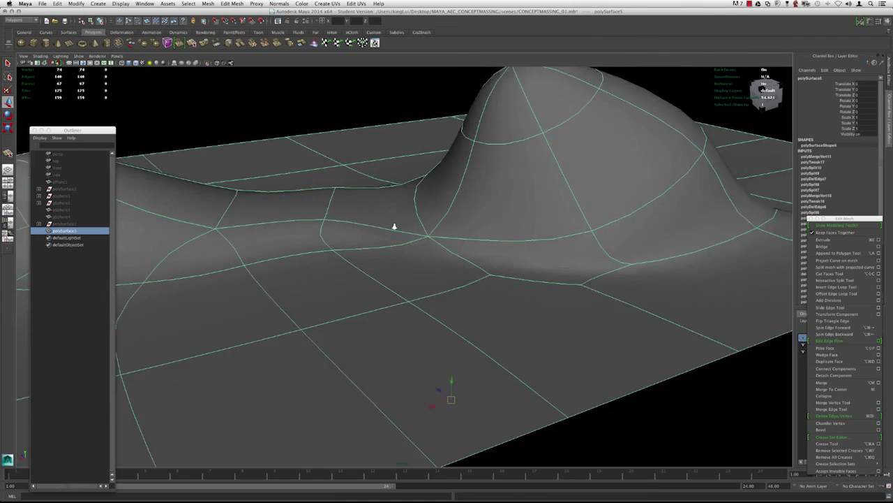
pyautogui.press('F8')
pyautogui.scroll(5, 386, 225)
pyautogui.scroll(3, 401, 218)
pyautogui.press('super+z')
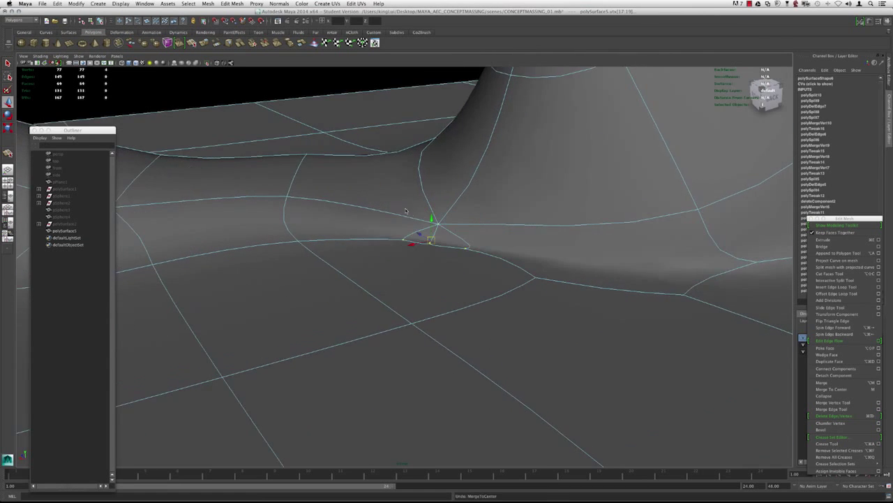
# Merge only three of the clustered vertices at the larger mound's ridge-side base corner to center, and check the smooth preview
pyautogui.scroll(3, 412, 203)
pyautogui.press('1')
pyautogui.scroll(5, 419, 220)
pyautogui.keyDown('alt'); pyautogui.moveTo(456, 240); pyautogui.dragTo(517, 240, button='right'); pyautogui.keyUp('alt')
pyautogui.keyDown('alt'); pyautogui.moveTo(517, 240); pyautogui.dragTo(495, 250, button='middle'); pyautogui.keyUp('alt')
pyautogui.press('4')
pyautogui.moveTo(500, 270); pyautogui.dragTo(427, 250)
pyautogui.click(427, 252)
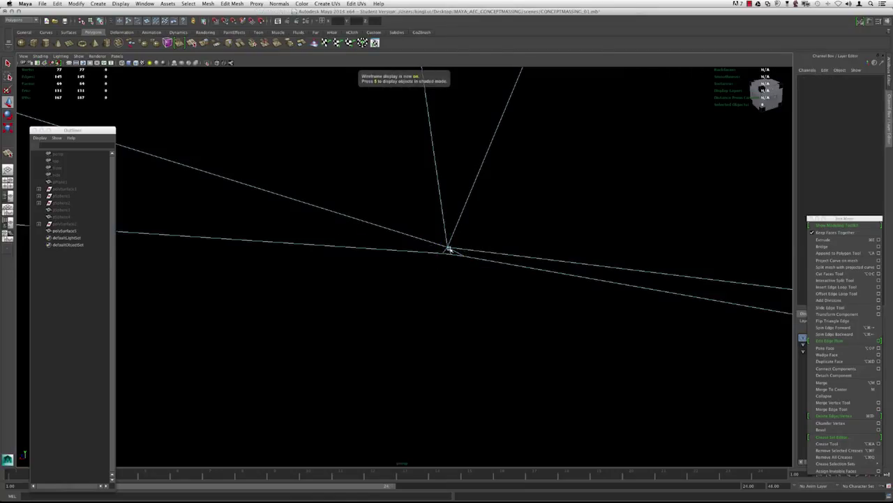
pyautogui.moveTo(445, 249); pyautogui.dragTo(409, 249, button='right')
pyautogui.moveTo(409, 247); pyautogui.dragTo(500, 276)
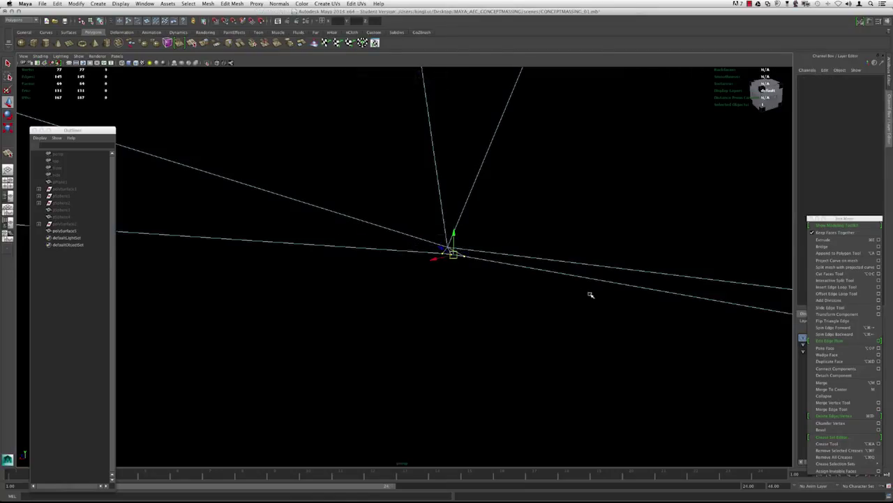
pyautogui.click(832, 389)
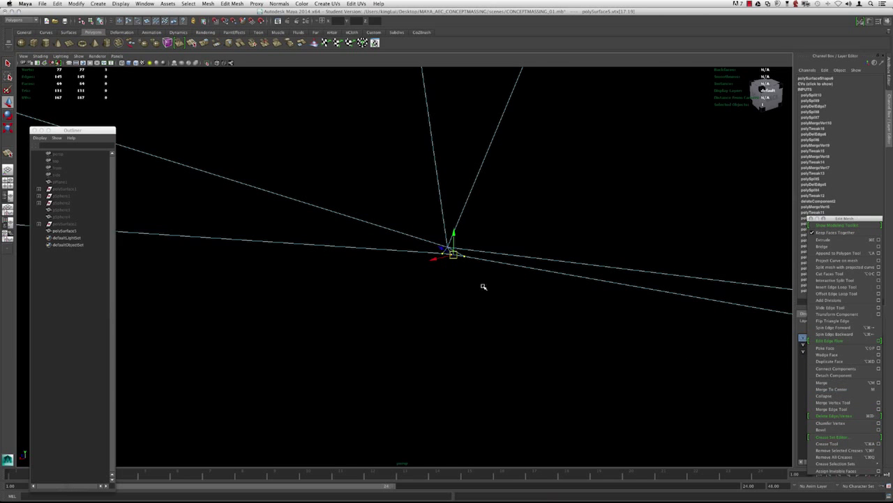
pyautogui.keyDown('alt'); pyautogui.moveTo(500, 271); pyautogui.dragTo(344, 239); pyautogui.keyUp('alt')
pyautogui.press('5')
pyautogui.moveTo(470, 261)
pyautogui.keyDown('alt'); pyautogui.mouseDown(button='right')
pyautogui.moveTo(480, 261)
pyautogui.moveTo(476, 253)
pyautogui.mouseUp(button='right'); pyautogui.keyUp('alt')
pyautogui.press('3')
pyautogui.press('1')
# Move the terrain edge's end vertex along the larger mound's base onto the adjacent base corner and merge both vertices to center
pyautogui.keyDown('alt'); pyautogui.moveTo(451, 241); pyautogui.dragTo(460, 246); pyautogui.keyUp('alt')
pyautogui.keyDown('alt'); pyautogui.moveTo(461, 245); pyautogui.dragTo(494, 259, button='right'); pyautogui.keyUp('alt')
pyautogui.keyDown('alt'); pyautogui.moveTo(494, 259); pyautogui.dragTo(401, 249); pyautogui.keyUp('alt')
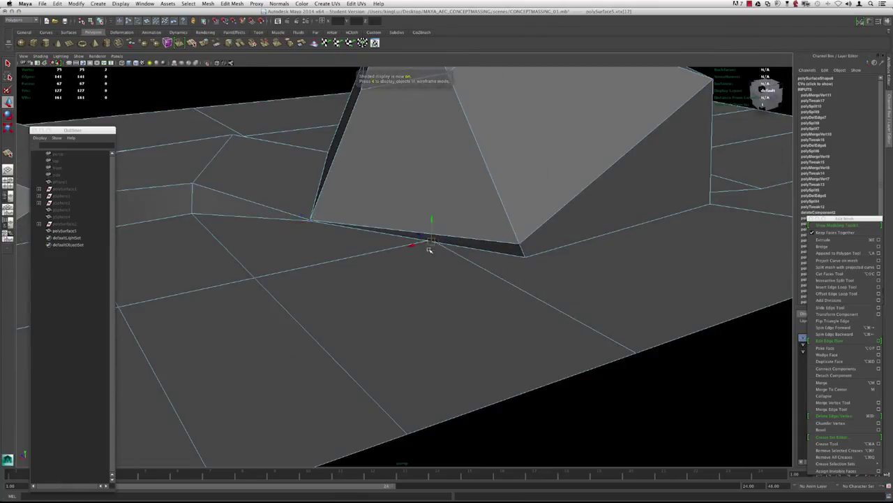
pyautogui.moveTo(431, 248); pyautogui.dragTo(524, 259)
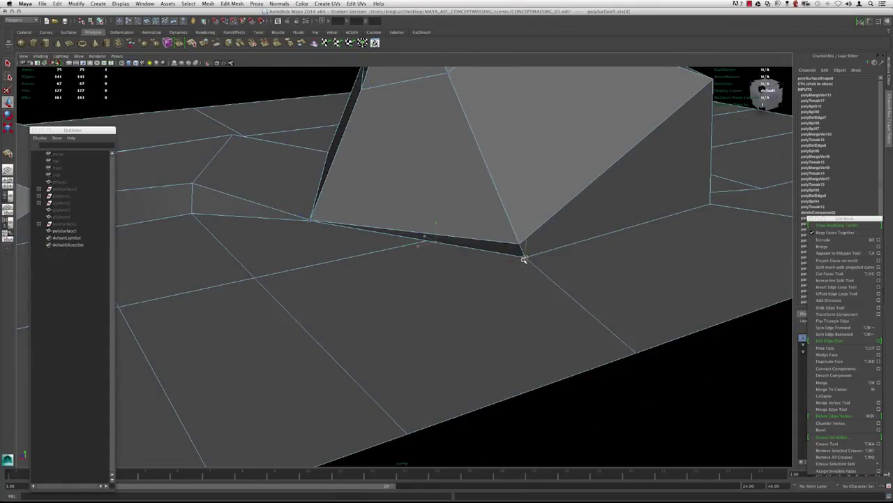
pyautogui.press('4')
pyautogui.press('5')
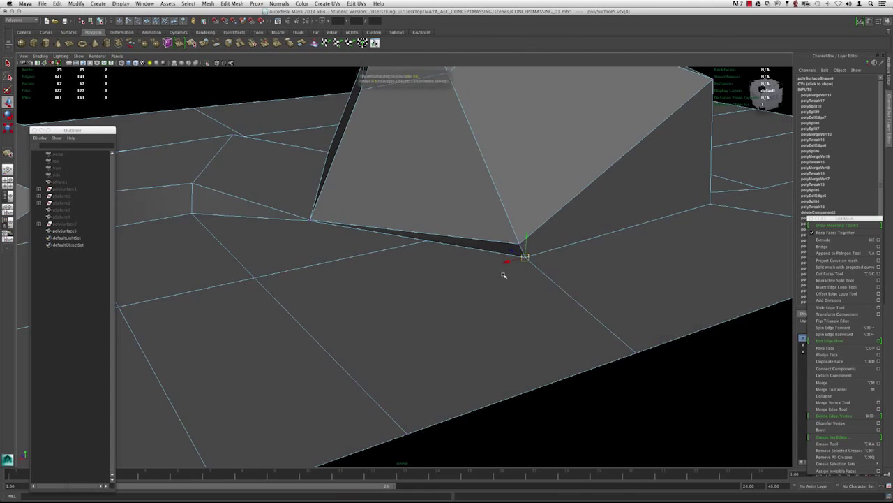
pyautogui.moveTo(508, 264)
pyautogui.keyDown('alt'); pyautogui.mouseDown()
pyautogui.moveTo(460, 277)
pyautogui.moveTo(391, 277)
pyautogui.moveTo(455, 259)
pyautogui.moveTo(410, 263)
pyautogui.moveTo(381, 239)
pyautogui.mouseUp(); pyautogui.keyUp('alt')
pyautogui.click(830, 390)
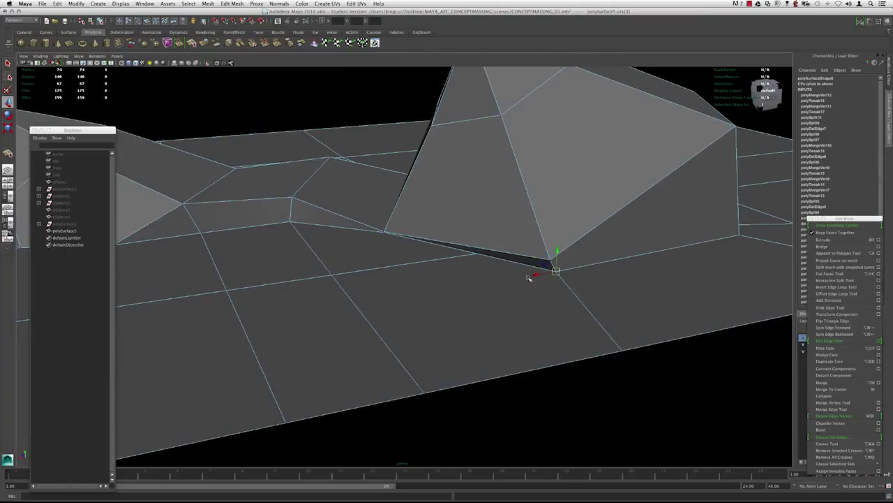
# Move the remaining vertex on the larger mound's base edge onto the same base corner and merge the overlapping vertices to center
pyautogui.click(479, 256)
pyautogui.moveTo(540, 271); pyautogui.dragTo(457, 251, button='middle')
pyautogui.keyDown('alt'); pyautogui.moveTo(457, 251); pyautogui.dragTo(548, 282, button='right'); pyautogui.keyUp('alt')
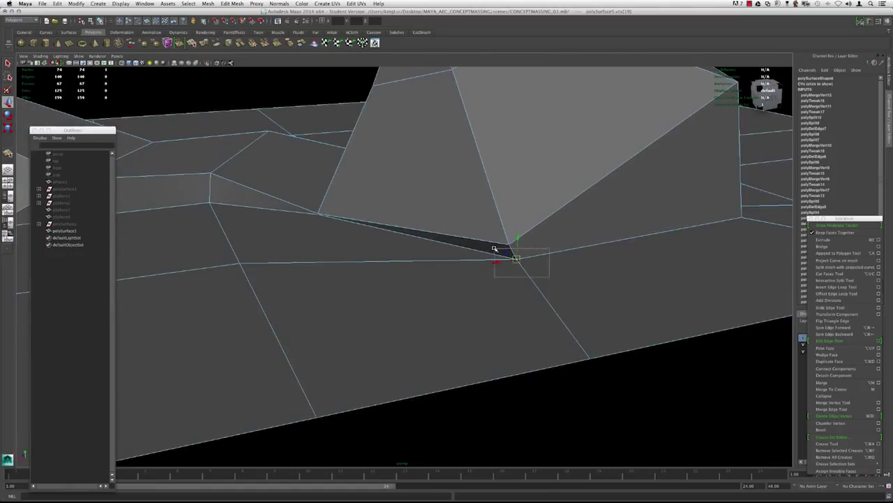
pyautogui.click(838, 389)
pyautogui.keyDown('alt'); pyautogui.moveTo(510, 269); pyautogui.dragTo(399, 229, button='right'); pyautogui.keyUp('alt')
pyautogui.keyDown('alt'); pyautogui.moveTo(398, 230); pyautogui.dragTo(343, 217); pyautogui.keyUp('alt')
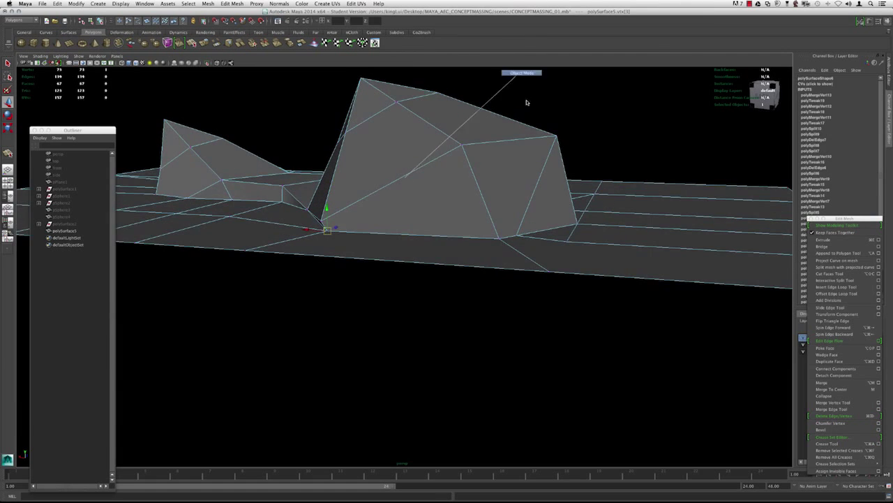
# Return to object mode and delete the terrain mesh's construction history
pyautogui.moveTo(527, 102); pyautogui.dragTo(527, 102, button='right')
pyautogui.keyDown('alt'); pyautogui.moveTo(414, 148); pyautogui.dragTo(300, 158); pyautogui.keyUp('alt')
pyautogui.click(61, 4)
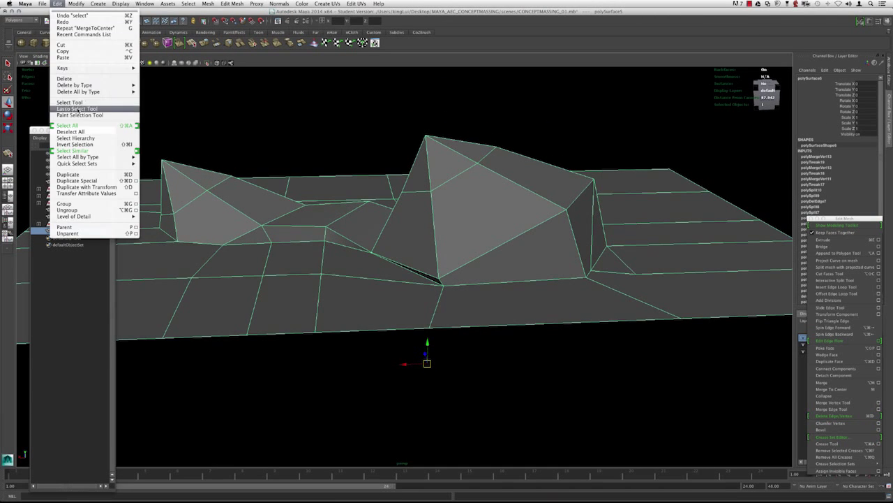
pyautogui.moveTo(86, 88)
pyautogui.click(155, 86)
pyautogui.click(386, 125)
# Split an edge from the ridge's base corner nearest the larger mound, on the opposite side, across the terrain to the border
pyautogui.keyDown('alt'); pyautogui.moveTo(457, 151); pyautogui.dragTo(403, 206); pyautogui.keyUp('alt')
pyautogui.click(369, 195)
pyautogui.press('3')
pyautogui.press('1')
pyautogui.keyDown('alt'); pyautogui.moveTo(402, 205); pyautogui.dragTo(456, 233, button='right'); pyautogui.keyUp('alt')
pyautogui.press('y')
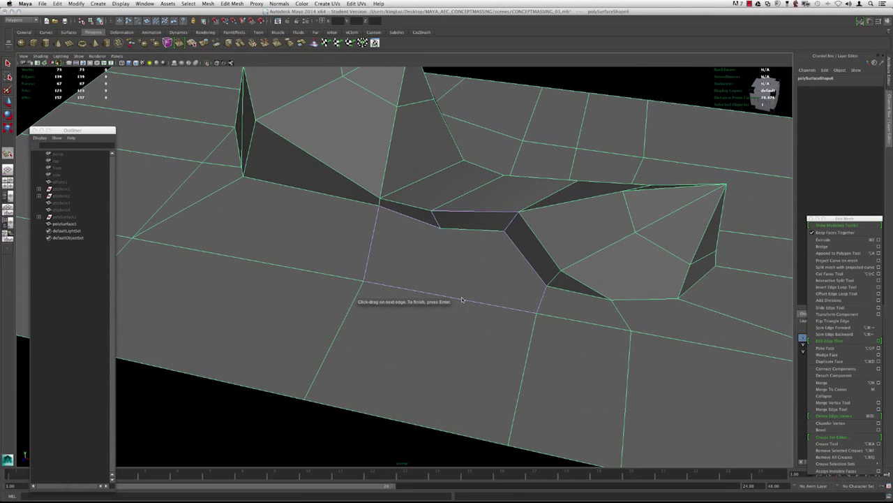
pyautogui.keyDown('alt'); pyautogui.moveTo(475, 282); pyautogui.dragTo(434, 351); pyautogui.keyUp('alt')
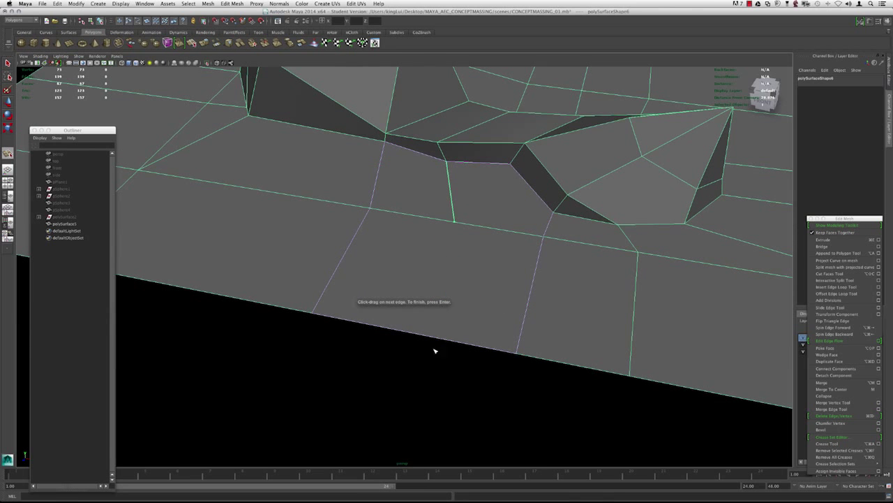
pyautogui.press('Return')
# Delete the short edge joining the larger mound's outer base corner to the terrain grid intersection
pyautogui.keyDown('alt'); pyautogui.moveTo(493, 219); pyautogui.dragTo(422, 225); pyautogui.keyUp('alt')
pyautogui.keyDown('alt'); pyautogui.moveTo(412, 259); pyautogui.dragTo(326, 260); pyautogui.keyUp('alt')
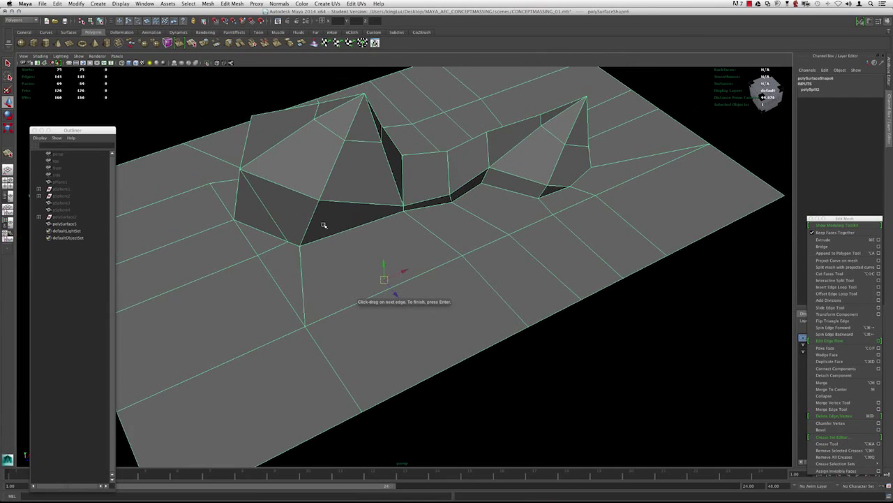
pyautogui.click(834, 415)
pyautogui.keyDown('alt'); pyautogui.moveTo(429, 349); pyautogui.dragTo(496, 237); pyautogui.keyUp('alt')
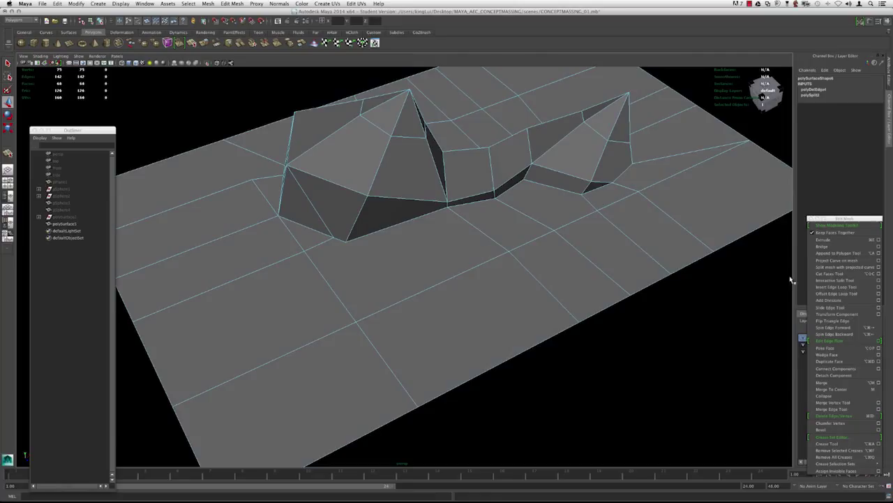
# Insert an edge loop beside the ridge, extended to the smaller mound's base, and split an edge from the larger mound's base corner to the border
pyautogui.moveTo(547, 224); pyautogui.dragTo(532, 219)
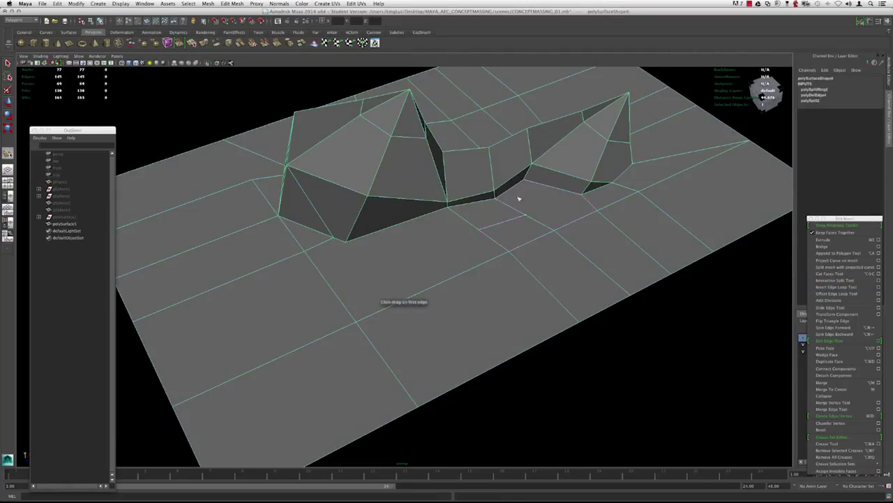
pyautogui.keyDown('alt'); pyautogui.moveTo(447, 229); pyautogui.dragTo(430, 238); pyautogui.keyUp('alt')
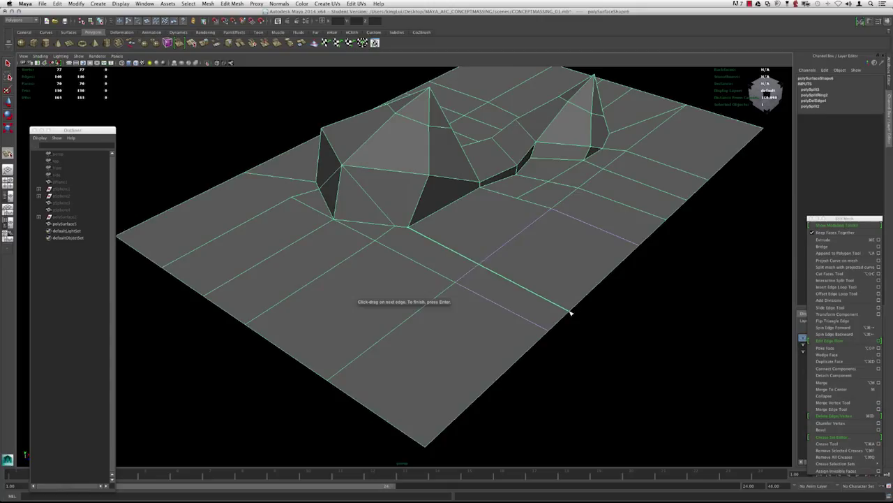
pyautogui.press('Return')
# Split an edge from the inserted loop's open end across the terrain beside the larger mound to the end border
pyautogui.scroll(2, 497, 238)
pyautogui.keyDown('alt'); pyautogui.moveTo(478, 203); pyautogui.dragTo(488, 215); pyautogui.keyUp('alt')
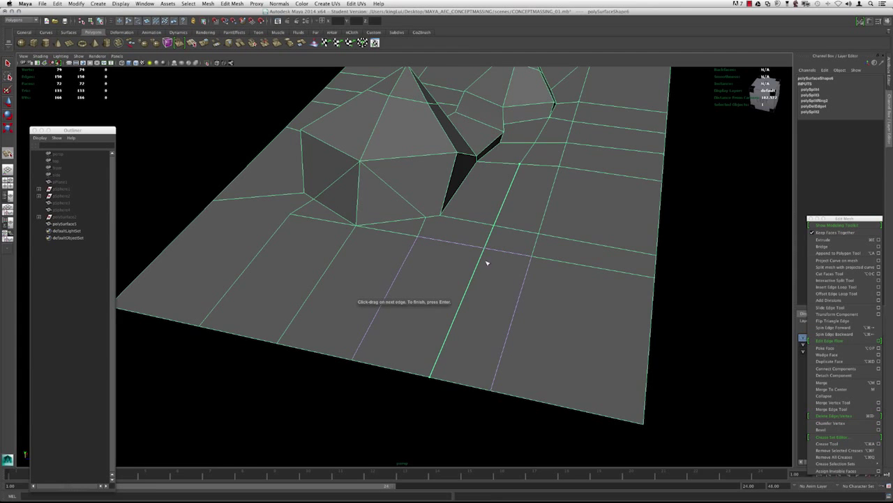
pyautogui.keyDown('alt'); pyautogui.moveTo(483, 222); pyautogui.dragTo(487, 289); pyautogui.keyUp('alt')
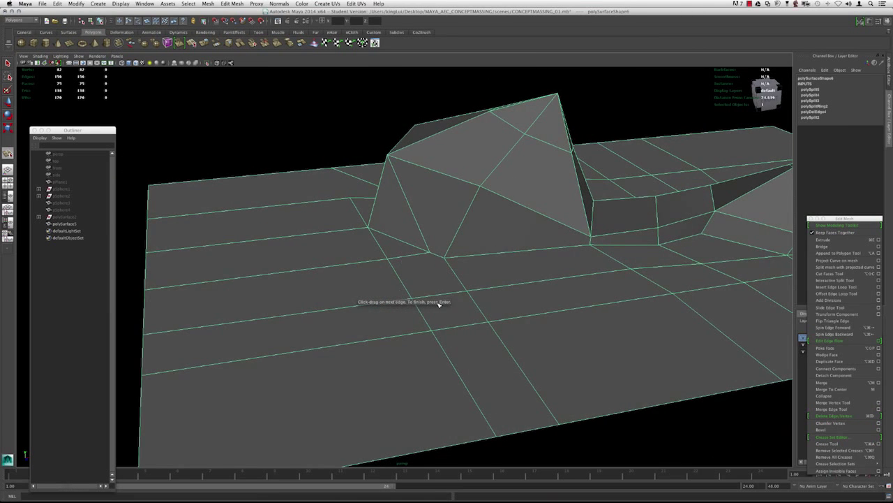
pyautogui.keyDown('alt'); pyautogui.moveTo(440, 305); pyautogui.dragTo(423, 259, button='right'); pyautogui.keyUp('alt')
pyautogui.keyDown('alt'); pyautogui.moveTo(423, 259); pyautogui.dragTo(439, 236); pyautogui.keyUp('alt')
pyautogui.press('w')
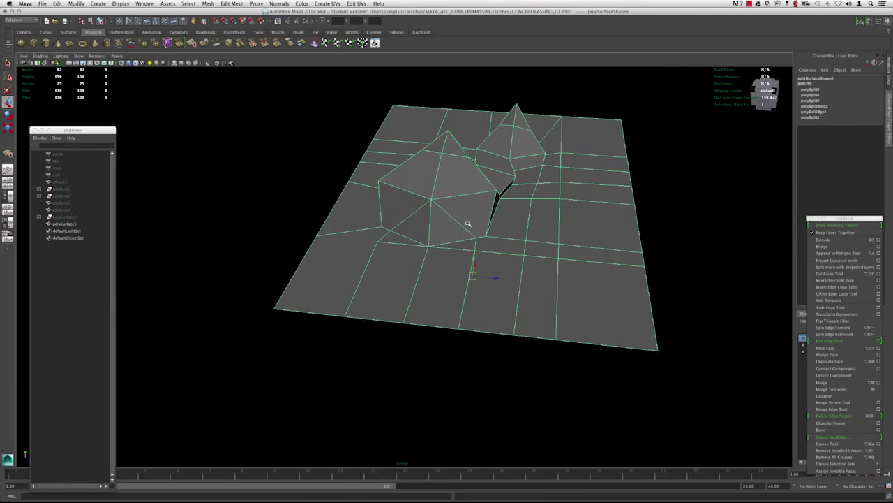
# Examine the terrain's smooth preview from several sides, with and without the mesh selected
pyautogui.keyDown('alt'); pyautogui.moveTo(691, 222); pyautogui.dragTo(565, 185); pyautogui.keyUp('alt')
pyautogui.click(572, 183)
pyautogui.click(596, 236)
pyautogui.keyDown('alt'); pyautogui.moveTo(529, 212); pyautogui.dragTo(472, 185, button='middle'); pyautogui.keyUp('alt')
pyautogui.press('3')
pyautogui.click(472, 157)
pyautogui.keyDown('alt'); pyautogui.moveTo(412, 211); pyautogui.dragTo(488, 201); pyautogui.keyUp('alt')
pyautogui.click(365, 214)
pyautogui.keyDown('alt'); pyautogui.moveTo(365, 214); pyautogui.dragTo(403, 235); pyautogui.keyUp('alt')
pyautogui.keyDown('alt'); pyautogui.moveTo(403, 235); pyautogui.dragTo(441, 238, button='right'); pyautogui.keyUp('alt')
pyautogui.keyDown('alt'); pyautogui.moveTo(432, 217); pyautogui.dragTo(383, 220); pyautogui.keyUp('alt')
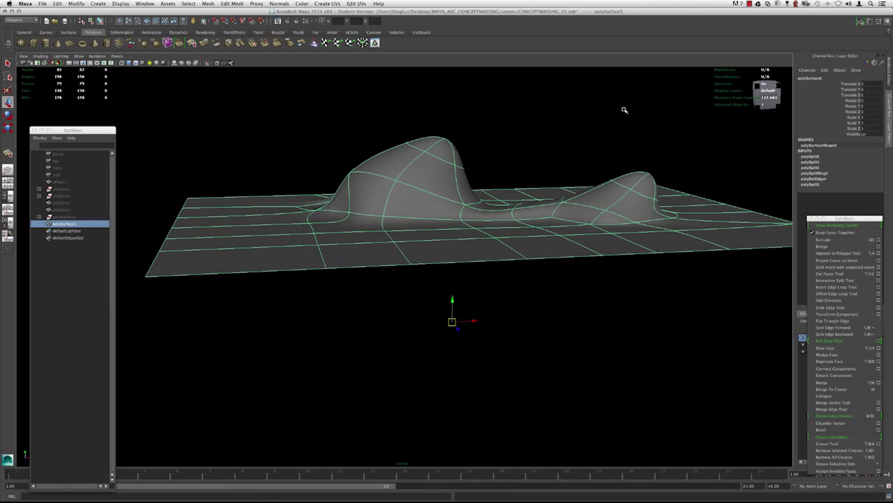
pyautogui.click(490, 151)
pyautogui.keyDown('alt'); pyautogui.moveTo(491, 152); pyautogui.dragTo(303, 224); pyautogui.keyUp('alt')
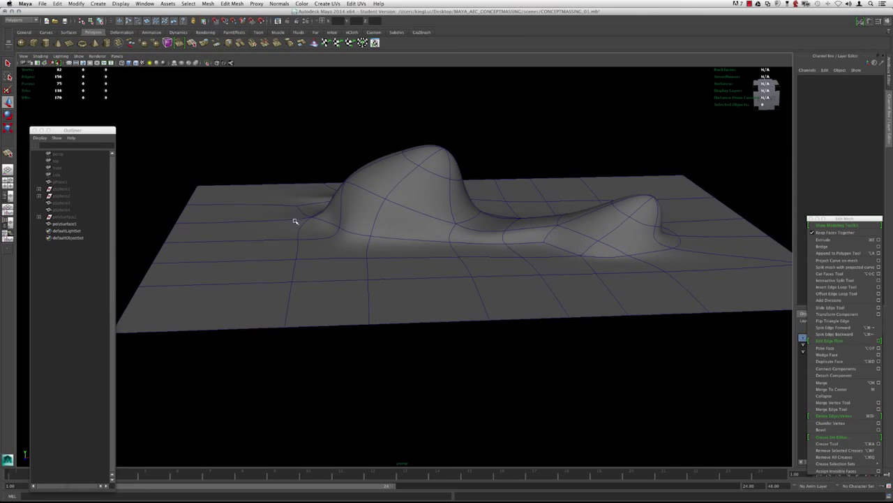
pyautogui.keyDown('alt'); pyautogui.moveTo(329, 166); pyautogui.dragTo(437, 177); pyautogui.keyUp('alt')
pyautogui.keyDown('alt'); pyautogui.moveTo(437, 177); pyautogui.dragTo(416, 224, button='right'); pyautogui.keyUp('alt')
# Delete the diagonal edges on the larger mound's outer faces together with the edges continuing to the terrain border, and check the smooth preview
pyautogui.click(416, 224)
pyautogui.press('1')
pyautogui.keyDown('alt'); pyautogui.moveTo(416, 223); pyautogui.dragTo(412, 217); pyautogui.keyUp('alt')
pyautogui.keyDown('alt'); pyautogui.moveTo(411, 217); pyautogui.dragTo(423, 223, button='right'); pyautogui.keyUp('alt')
pyautogui.keyDown('alt'); pyautogui.moveTo(422, 222); pyautogui.dragTo(384, 193); pyautogui.keyUp('alt')
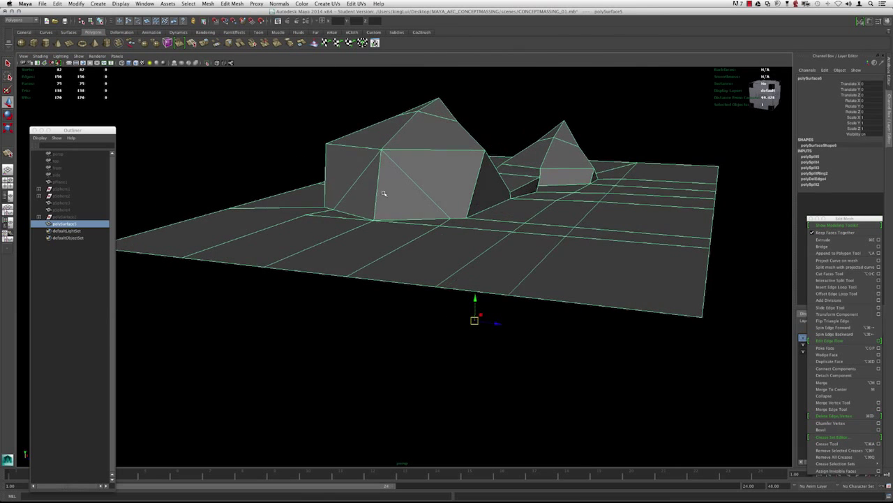
pyautogui.moveTo(388, 186); pyautogui.dragTo(387, 168, button='right')
pyautogui.scroll(-2, 388, 170)
pyautogui.keyDown('alt'); pyautogui.moveTo(403, 182); pyautogui.dragTo(388, 210); pyautogui.keyUp('alt')
pyautogui.keyDown('alt'); pyautogui.moveTo(459, 210); pyautogui.dragTo(426, 204); pyautogui.keyUp('alt')
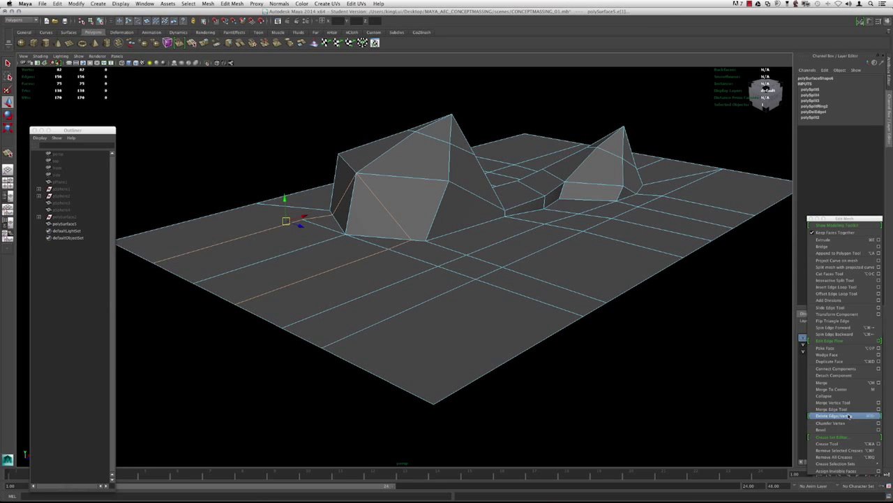
pyautogui.keyDown('alt'); pyautogui.moveTo(421, 239); pyautogui.dragTo(375, 230); pyautogui.keyUp('alt')
pyautogui.press('3')
# Delete another redundant edge loop at the larger mound's outer side and compare the polygon and smooth previews
pyautogui.keyDown('alt'); pyautogui.moveTo(339, 193); pyautogui.dragTo(365, 186); pyautogui.keyUp('alt')
pyautogui.doubleClick(442, 213)
pyautogui.press('Delete')
pyautogui.keyDown('alt'); pyautogui.moveTo(449, 240); pyautogui.dragTo(409, 205); pyautogui.keyUp('alt')
pyautogui.press('1')
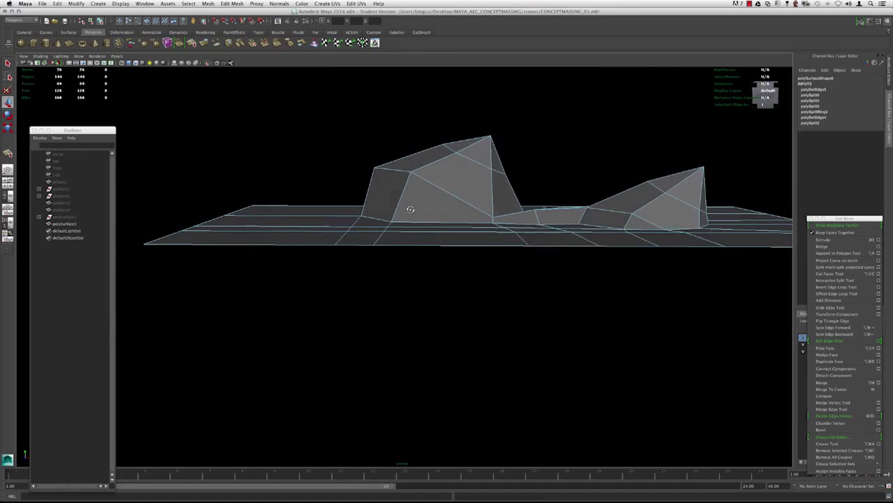
pyautogui.press('3')
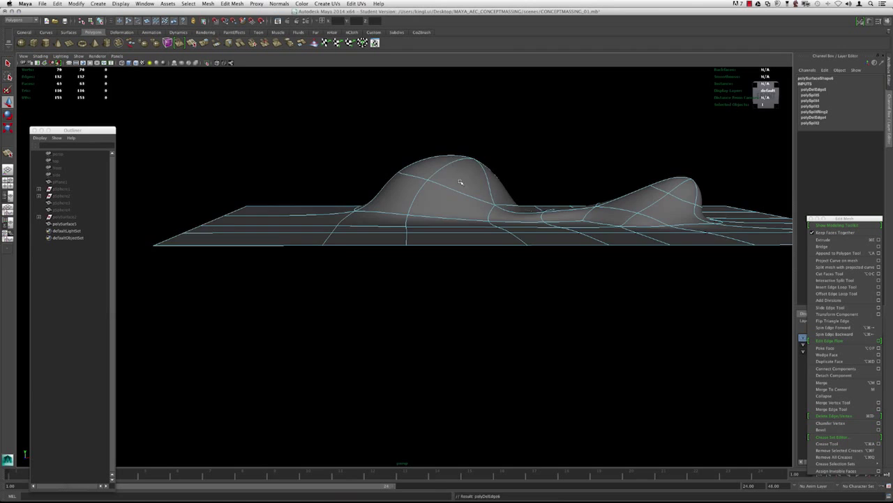
# Delete the redundant edge loops around the larger mound's slope and compare the polygon and smooth previews
pyautogui.press('z')
pyautogui.press('Delete')
pyautogui.keyDown('alt'); pyautogui.moveTo(441, 189); pyautogui.dragTo(461, 196); pyautogui.keyUp('alt')
pyautogui.press('1')
pyautogui.press('z')
pyautogui.keyDown('alt'); pyautogui.moveTo(435, 194); pyautogui.dragTo(409, 173, button='right'); pyautogui.keyUp('alt')
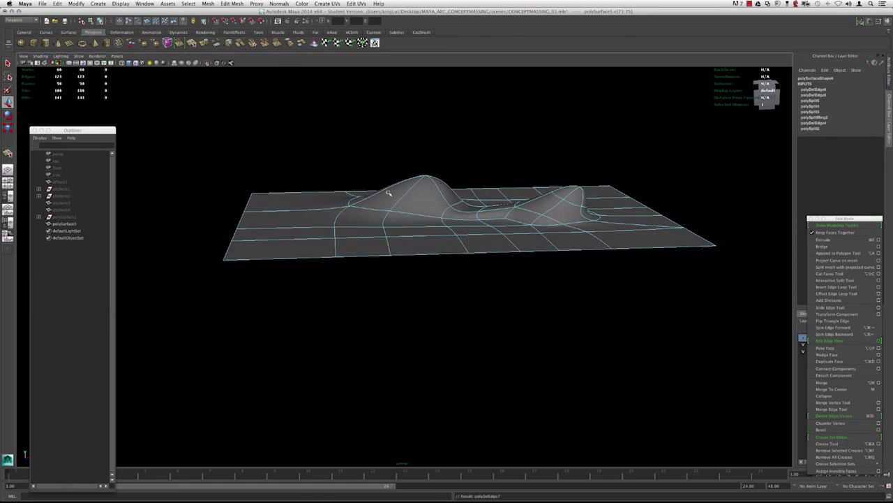
pyautogui.keyDown('alt'); pyautogui.moveTo(379, 187); pyautogui.dragTo(325, 217); pyautogui.keyUp('alt')
pyautogui.press('super+Delete')
pyautogui.press('1')
pyautogui.press('3')
pyautogui.press('1')
# Delete the mid-height edge loop on the smaller mound and compare the polygon and smooth previews
pyautogui.keyDown('alt'); pyautogui.moveTo(326, 217); pyautogui.dragTo(139, 217, button='middle'); pyautogui.keyUp('alt')
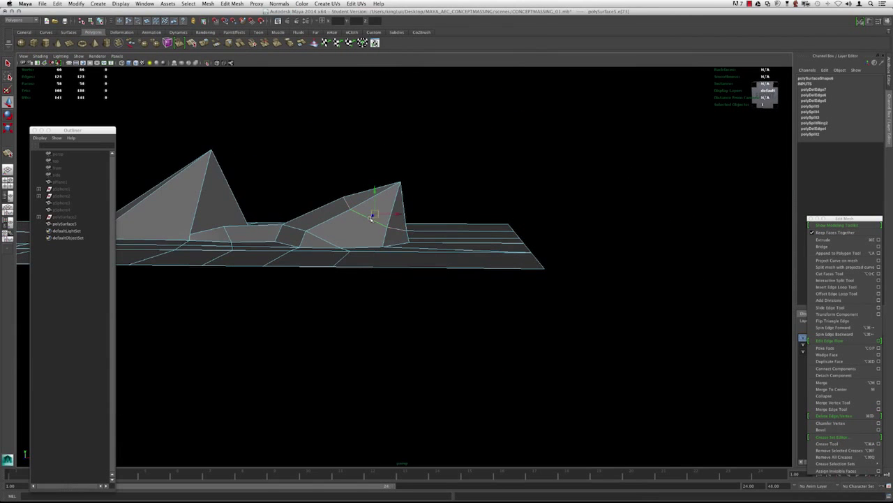
pyautogui.keyDown('alt'); pyautogui.moveTo(334, 213); pyautogui.dragTo(353, 209); pyautogui.keyUp('alt')
pyautogui.keyDown('alt'); pyautogui.moveTo(309, 228); pyautogui.dragTo(323, 199); pyautogui.keyUp('alt')
pyautogui.press('3')
pyautogui.press('1')
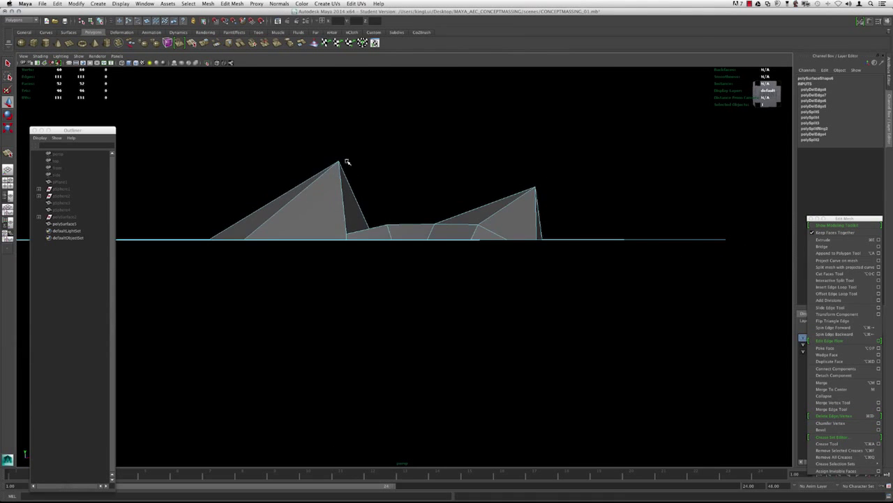
# Set the Move tool's axis to World and shift the two mounds' peak vertices horizontally in the smooth preview
pyautogui.keyDown('shift'); pyautogui.moveTo(578, 168); pyautogui.dragTo(518, 196); pyautogui.keyUp('shift')
pyautogui.keyDown('alt'); pyautogui.moveTo(481, 179); pyautogui.dragTo(474, 200); pyautogui.keyUp('alt')
pyautogui.press('3')
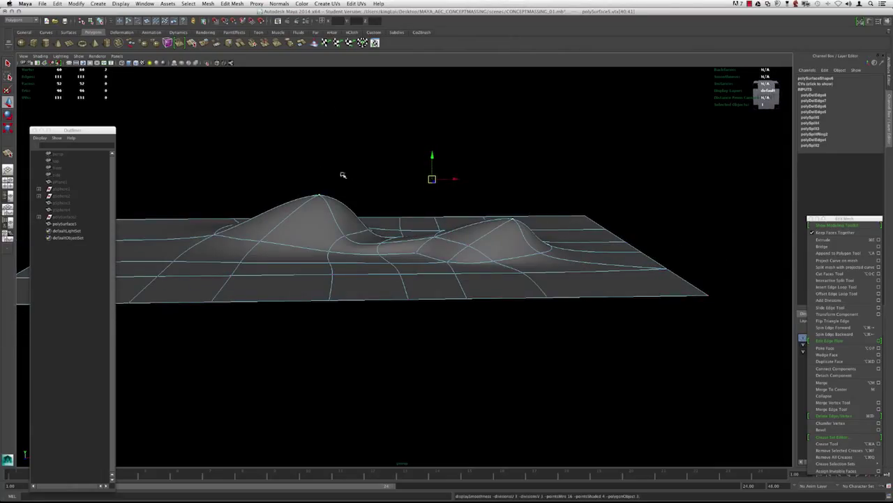
pyautogui.doubleClick(8, 103)
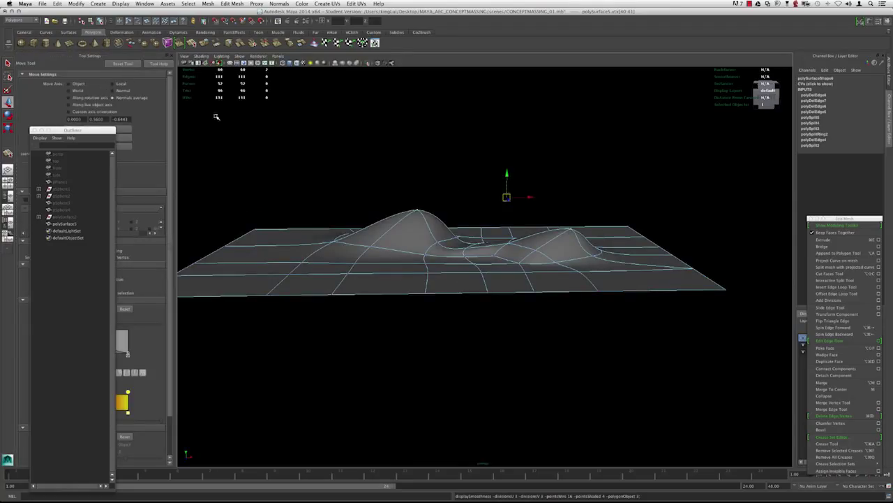
pyautogui.moveTo(517, 176); pyautogui.dragTo(485, 177)
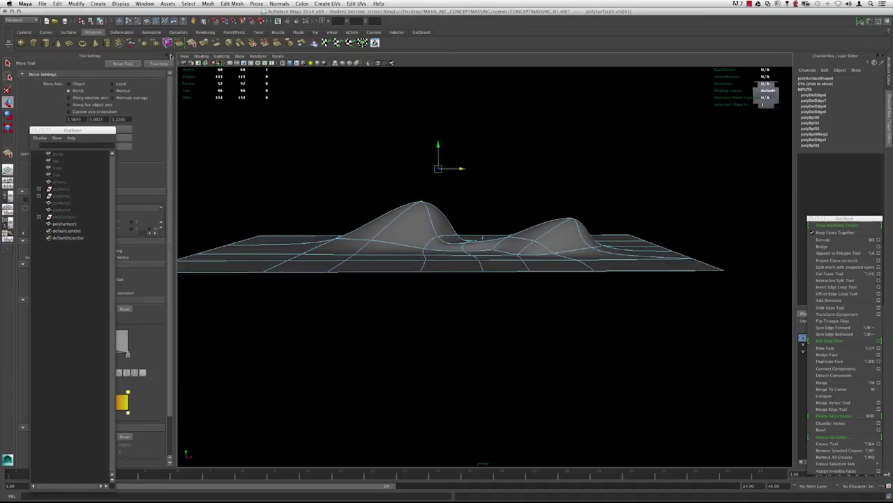
pyautogui.click(171, 56)
# Examine the selected terrain around the larger mound in the polygon and smooth previews
pyautogui.scroll(-2, 315, 238)
pyautogui.keyDown('alt'); pyautogui.moveTo(315, 238); pyautogui.dragTo(418, 232, button='middle'); pyautogui.keyUp('alt')
pyautogui.keyDown('alt'); pyautogui.moveTo(484, 230); pyautogui.dragTo(395, 218); pyautogui.keyUp('alt')
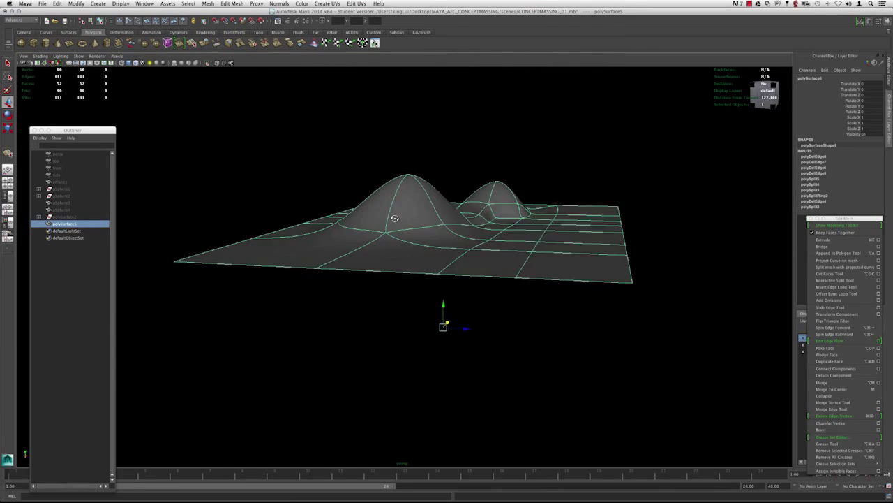
pyautogui.press('1')
pyautogui.keyDown('alt'); pyautogui.moveTo(368, 257); pyautogui.dragTo(349, 272); pyautogui.keyUp('alt')
pyautogui.press('3')
pyautogui.press('1')
# Split an edge from the smaller mound's base corner to the connecting ridge and delete the adjacent redundant edge
pyautogui.click(334, 281)
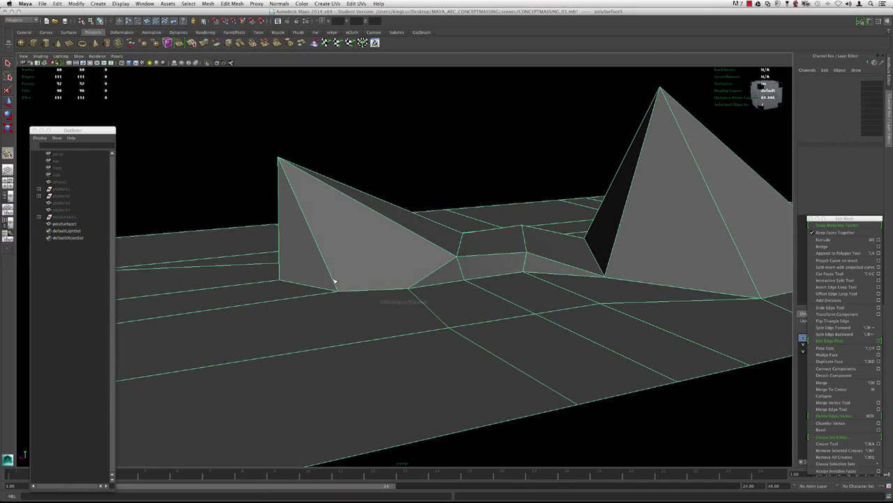
pyautogui.click(434, 249)
pyautogui.press('w')
pyautogui.keyDown('alt'); pyautogui.moveTo(442, 268); pyautogui.dragTo(468, 274); pyautogui.keyUp('alt')
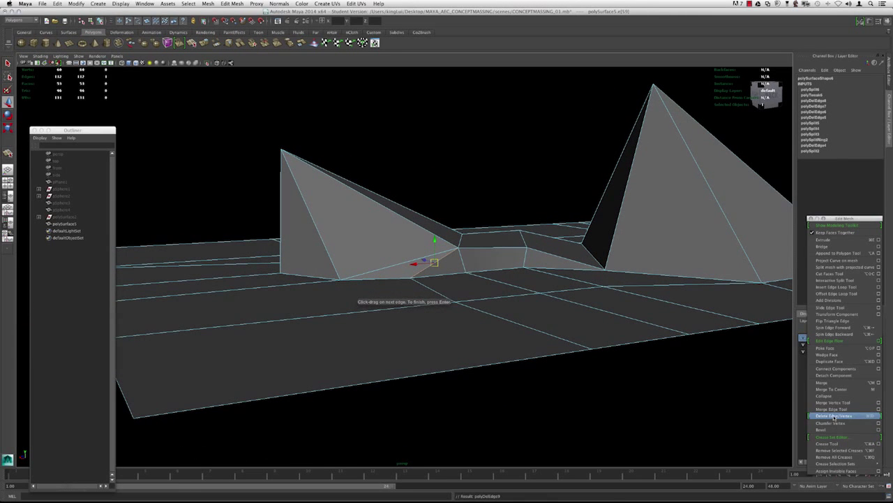
pyautogui.press('Delete')
# Merge the leftover vertex beside the smaller mound's base with the neighbouring base corner
pyautogui.keyDown('alt'); pyautogui.moveTo(370, 272); pyautogui.dragTo(401, 269); pyautogui.keyUp('alt')
pyautogui.moveTo(407, 278); pyautogui.dragTo(371, 273, button='right')
pyautogui.moveTo(404, 287); pyautogui.dragTo(440, 292)
pyautogui.press('v')
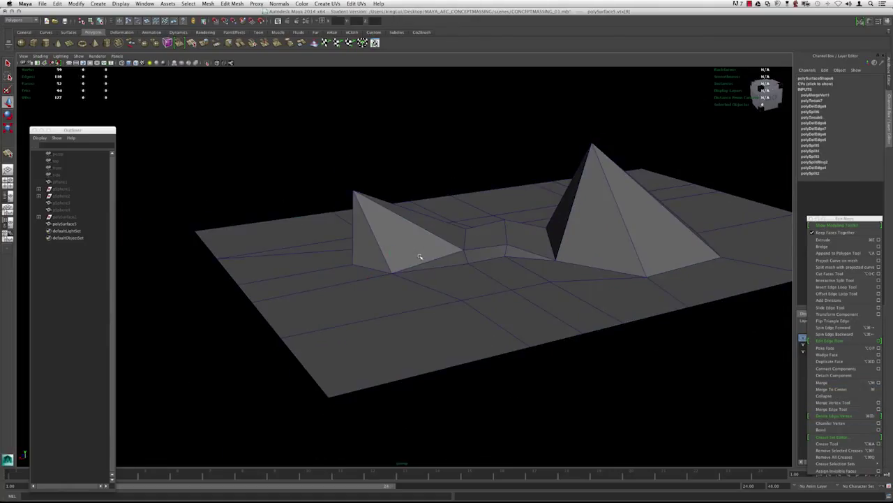
# Delete the construction history of the terrain mesh and deselect it
pyautogui.click(276, 146)
pyautogui.click(352, 252)
pyautogui.click(56, 3)
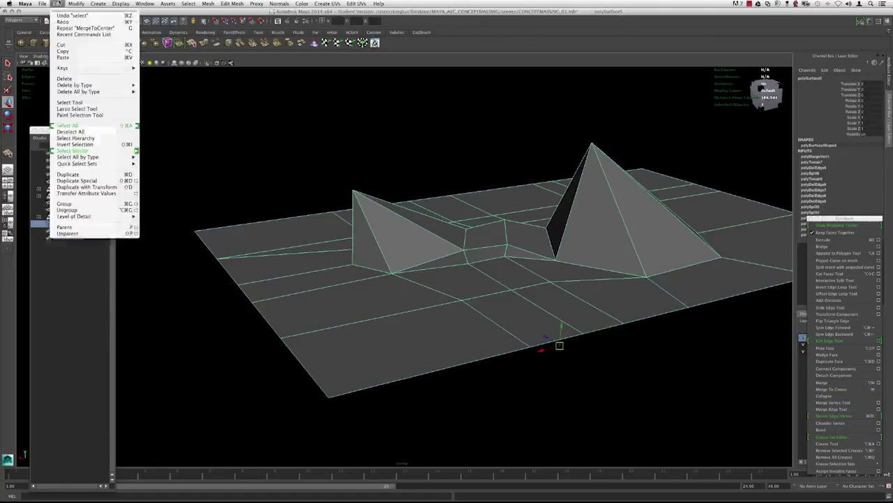
pyautogui.moveTo(90, 85)
pyautogui.click(155, 85)
pyautogui.click(393, 104)
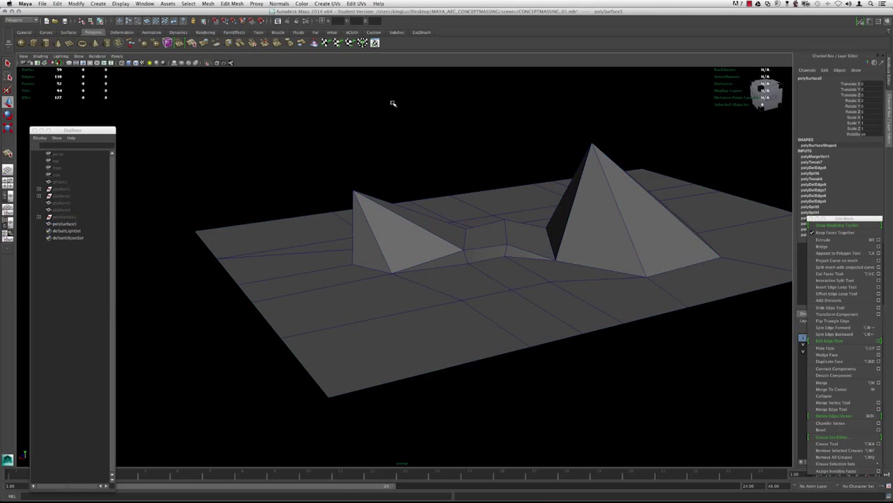
# Examine the terrain's smooth preview from the side and above, with and without the mesh selected
pyautogui.keyDown('alt'); pyautogui.moveTo(454, 135); pyautogui.dragTo(446, 152); pyautogui.keyUp('alt')
pyautogui.click(425, 219)
pyautogui.keyDown('alt'); pyautogui.moveTo(425, 219); pyautogui.dragTo(558, 217); pyautogui.keyUp('alt')
pyautogui.press('3')
pyautogui.click(446, 194)
pyautogui.keyDown('alt'); pyautogui.moveTo(558, 216); pyautogui.dragTo(446, 209, button='right'); pyautogui.keyUp('alt')
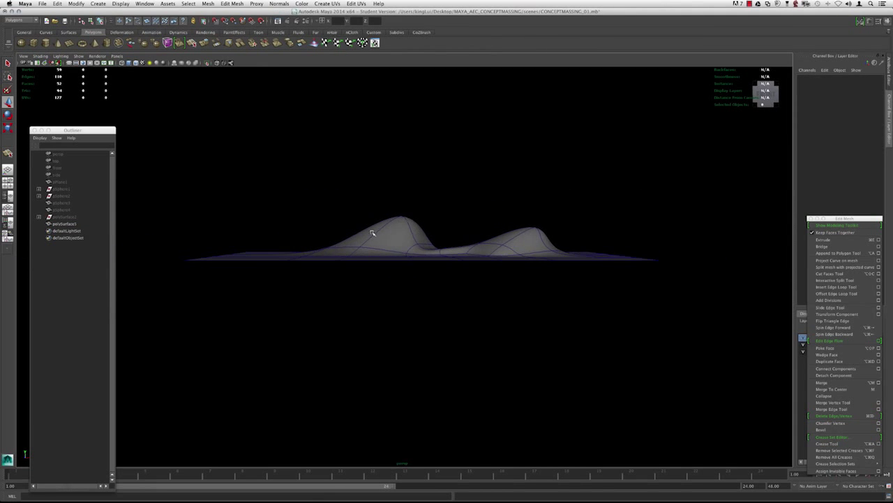
pyautogui.keyDown('alt'); pyautogui.moveTo(437, 228); pyautogui.dragTo(411, 264); pyautogui.keyUp('alt')
pyautogui.keyDown('alt'); pyautogui.moveTo(411, 263); pyautogui.dragTo(454, 290, button='right'); pyautogui.keyUp('alt')
pyautogui.click(455, 290)
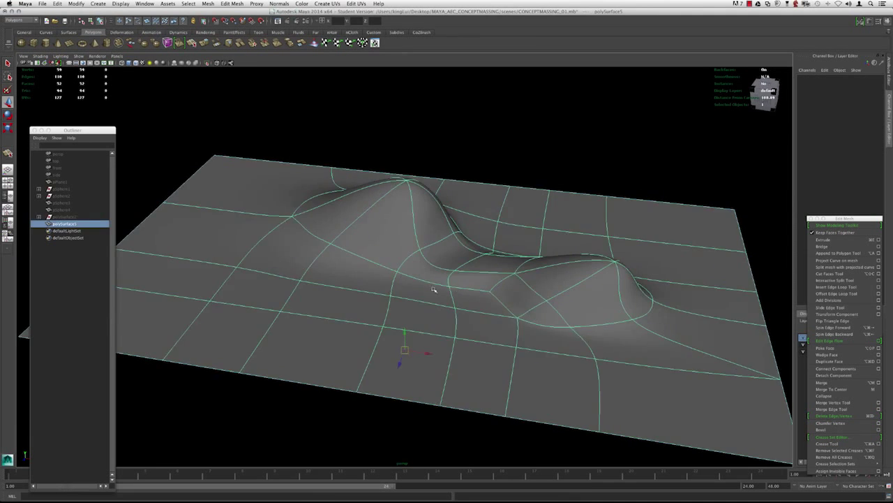
pyautogui.keyDown('alt'); pyautogui.moveTo(454, 289); pyautogui.dragTo(377, 275, button='middle'); pyautogui.keyUp('alt')
pyautogui.keyDown('alt'); pyautogui.moveTo(376, 275); pyautogui.dragTo(416, 269); pyautogui.keyUp('alt')
# Delete the edge loop crossing the ridge between the two mounds and compare the polygon and smooth previews
pyautogui.press('1')
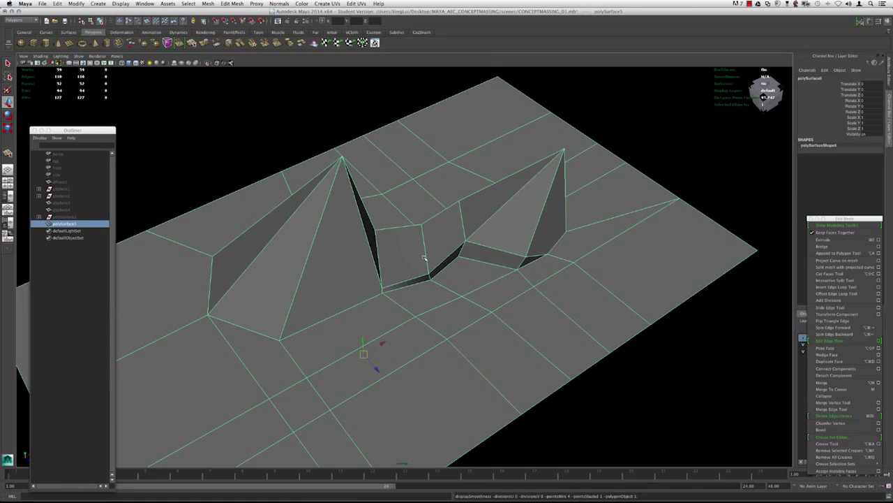
pyautogui.press('F10')
pyautogui.doubleClick(423, 244)
pyautogui.keyDown('alt'); pyautogui.moveTo(441, 304); pyautogui.dragTo(400, 274); pyautogui.keyUp('alt')
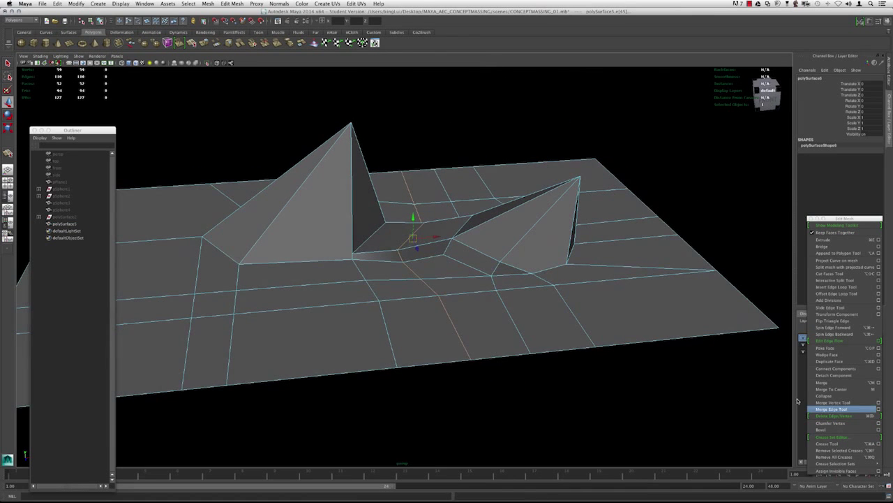
pyautogui.keyDown('alt'); pyautogui.moveTo(440, 315); pyautogui.dragTo(330, 233); pyautogui.keyUp('alt')
pyautogui.press('3')
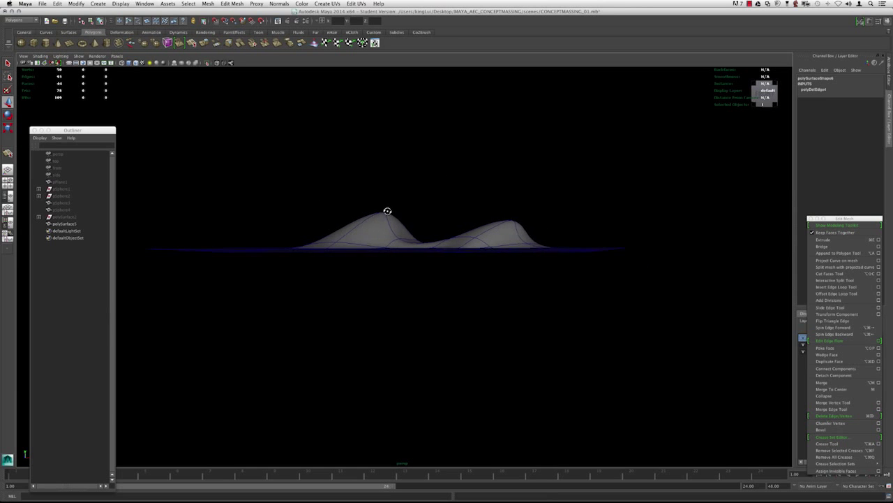
pyautogui.keyDown('alt'); pyautogui.moveTo(380, 211); pyautogui.dragTo(461, 235); pyautogui.keyUp('alt')
pyautogui.click(384, 256)
pyautogui.press('1')
pyautogui.press('3')
pyautogui.click(389, 214)
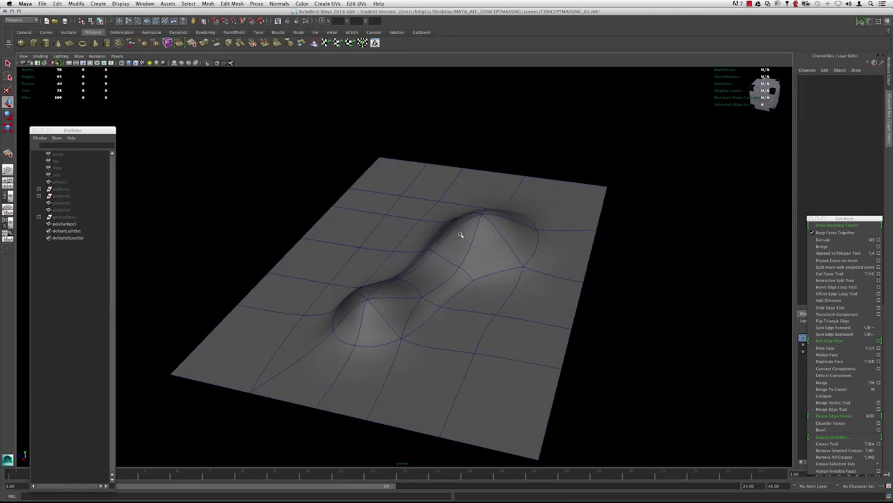
# Raise the vertex where the connecting ridge meets the larger mound slightly above the ground, and check the smooth preview
pyautogui.click(461, 236)
pyautogui.press('1')
pyautogui.keyDown('alt'); pyautogui.moveTo(461, 235); pyautogui.dragTo(465, 273, button='right'); pyautogui.keyUp('alt')
pyautogui.keyDown('alt'); pyautogui.moveTo(465, 273); pyautogui.dragTo(399, 263); pyautogui.keyUp('alt')
pyautogui.keyDown('alt'); pyautogui.moveTo(400, 262); pyautogui.dragTo(518, 253, button='right'); pyautogui.keyUp('alt')
pyautogui.keyDown('alt'); pyautogui.moveTo(518, 253); pyautogui.dragTo(517, 253); pyautogui.keyUp('alt')
pyautogui.scroll(6, 517, 253)
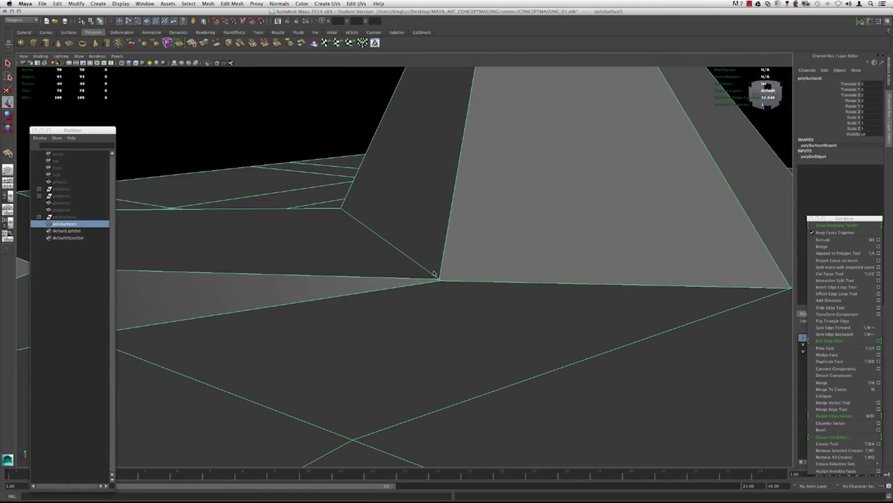
pyautogui.press('4')
pyautogui.press('F9')
pyautogui.keyDown('alt'); pyautogui.moveTo(439, 271); pyautogui.dragTo(451, 277, button='right'); pyautogui.keyUp('alt')
pyautogui.keyDown('alt'); pyautogui.moveTo(451, 277); pyautogui.dragTo(393, 273, button='middle'); pyautogui.keyUp('alt')
pyautogui.keyDown('alt'); pyautogui.moveTo(393, 272); pyautogui.dragTo(505, 302, button='right'); pyautogui.keyUp('alt')
pyautogui.moveTo(404, 272); pyautogui.dragTo(378, 288)
pyautogui.moveTo(400, 235); pyautogui.dragTo(401, 237)
pyautogui.scroll(-8, 416, 247)
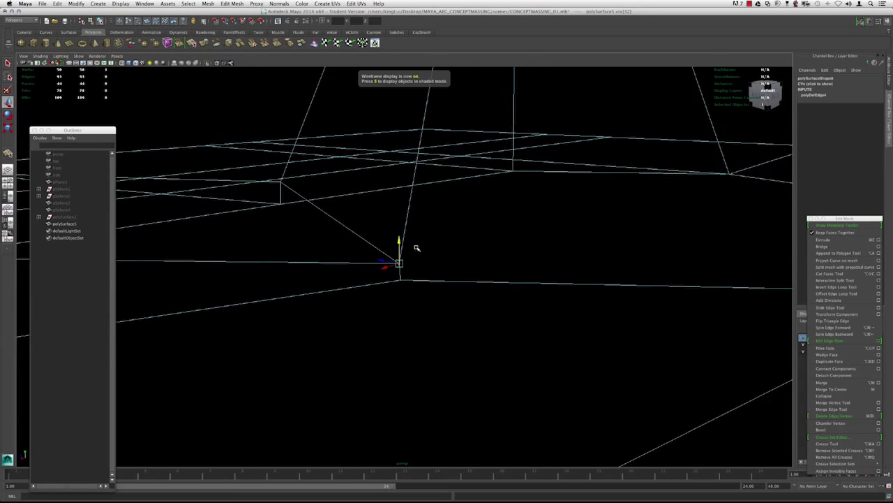
pyautogui.press('5')
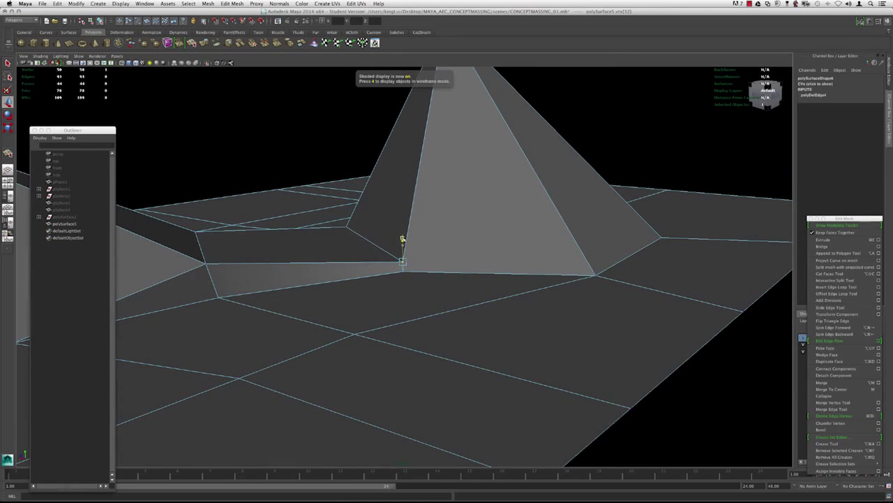
pyautogui.moveTo(402, 240)
pyautogui.keyDown('alt'); pyautogui.mouseDown()
pyautogui.moveTo(423, 247)
pyautogui.moveTo(403, 247)
pyautogui.moveTo(395, 235)
pyautogui.mouseUp(); pyautogui.keyUp('alt')
pyautogui.press('3')
pyautogui.press('1')
pyautogui.keyDown('alt'); pyautogui.moveTo(395, 235); pyautogui.dragTo(434, 263, button='right'); pyautogui.keyUp('alt')
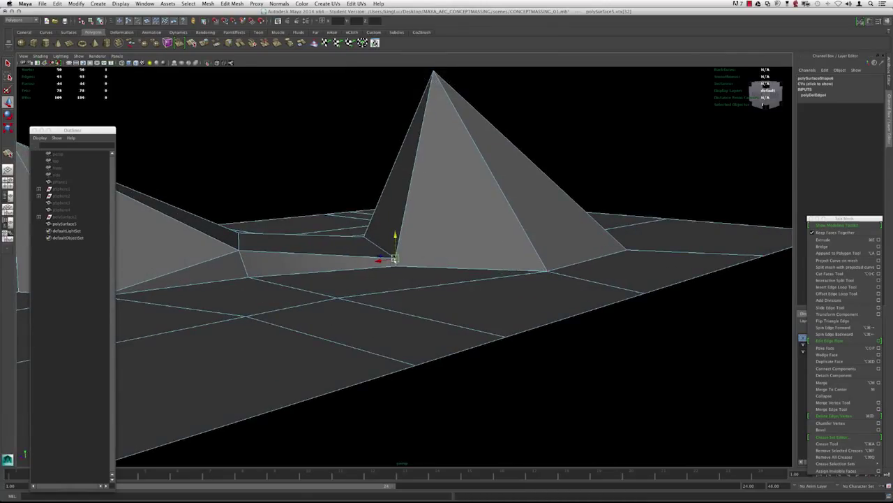
# Examine the reshaped ridge and both mounds from several angles, with and without smoothing and selection
pyautogui.keyDown('alt'); pyautogui.moveTo(488, 243); pyautogui.dragTo(463, 234, button='right'); pyautogui.keyUp('alt')
pyautogui.keyDown('alt'); pyautogui.moveTo(463, 234); pyautogui.dragTo(443, 225); pyautogui.keyUp('alt')
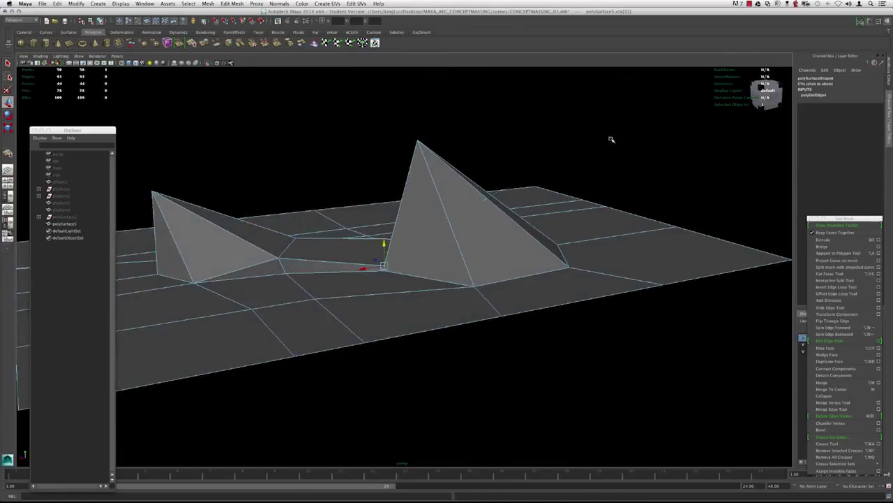
pyautogui.moveTo(443, 225); pyautogui.dragTo(612, 139, button='right')
pyautogui.keyDown('alt'); pyautogui.moveTo(466, 221); pyautogui.dragTo(449, 216, button='right'); pyautogui.keyUp('alt')
pyautogui.keyDown('alt'); pyautogui.moveTo(449, 215); pyautogui.dragTo(419, 236); pyautogui.keyUp('alt')
pyautogui.click(440, 227)
pyautogui.press('3')
pyautogui.keyDown('alt'); pyautogui.moveTo(512, 181); pyautogui.dragTo(421, 178); pyautogui.keyUp('alt')
pyautogui.click(422, 178)
pyautogui.keyDown('alt'); pyautogui.moveTo(444, 199); pyautogui.dragTo(426, 203, button='right'); pyautogui.keyUp('alt')
pyautogui.keyDown('alt'); pyautogui.moveTo(427, 203); pyautogui.dragTo(445, 235); pyautogui.keyUp('alt')
pyautogui.keyDown('alt'); pyautogui.moveTo(446, 237); pyautogui.dragTo(511, 261, button='right'); pyautogui.keyUp('alt')
pyautogui.click(461, 246)
pyautogui.keyDown('alt'); pyautogui.moveTo(510, 261); pyautogui.dragTo(418, 227); pyautogui.keyUp('alt')
pyautogui.press('1')
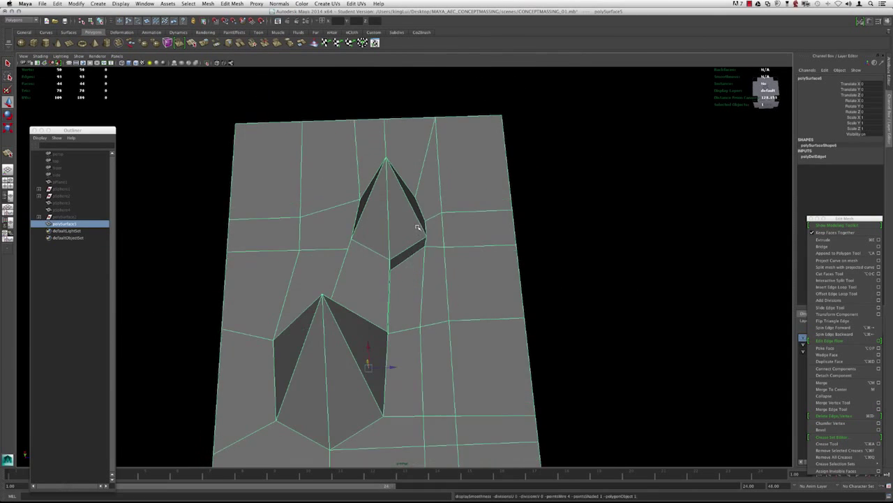
# Move the vertex at the smaller mound's outer base about 3.52 units along X in the smooth preview
pyautogui.keyDown('alt'); pyautogui.moveTo(417, 227); pyautogui.dragTo(409, 266, button='middle'); pyautogui.keyUp('alt')
pyautogui.keyDown('alt'); pyautogui.moveTo(461, 265); pyautogui.dragTo(433, 237); pyautogui.keyUp('alt')
pyautogui.keyDown('alt'); pyautogui.moveTo(453, 239); pyautogui.dragTo(421, 235, button='middle'); pyautogui.keyUp('alt')
pyautogui.keyDown('alt'); pyautogui.moveTo(421, 235); pyautogui.dragTo(440, 237); pyautogui.keyUp('alt')
pyautogui.press('3')
pyautogui.click(426, 246)
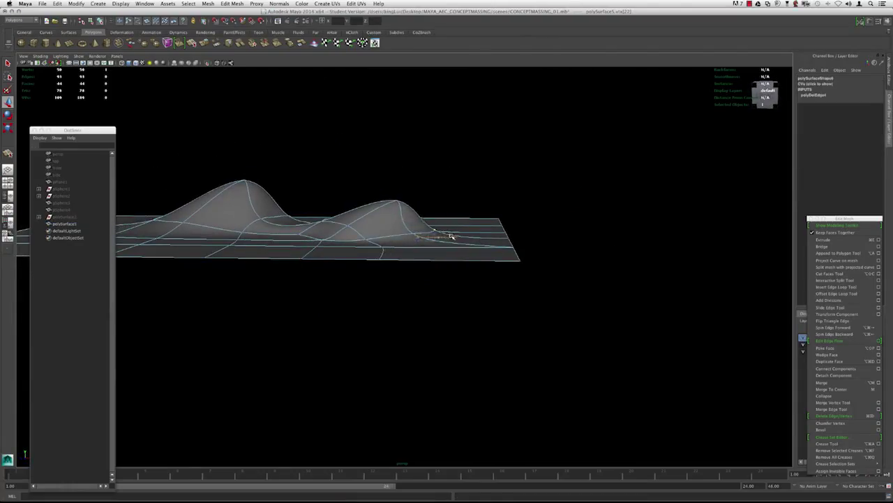
pyautogui.keyDown('alt'); pyautogui.moveTo(415, 236); pyautogui.dragTo(431, 267, button='right'); pyautogui.keyUp('alt')
pyautogui.click(424, 196)
pyautogui.keyDown('alt'); pyautogui.moveTo(424, 196); pyautogui.dragTo(368, 205); pyautogui.keyUp('alt')
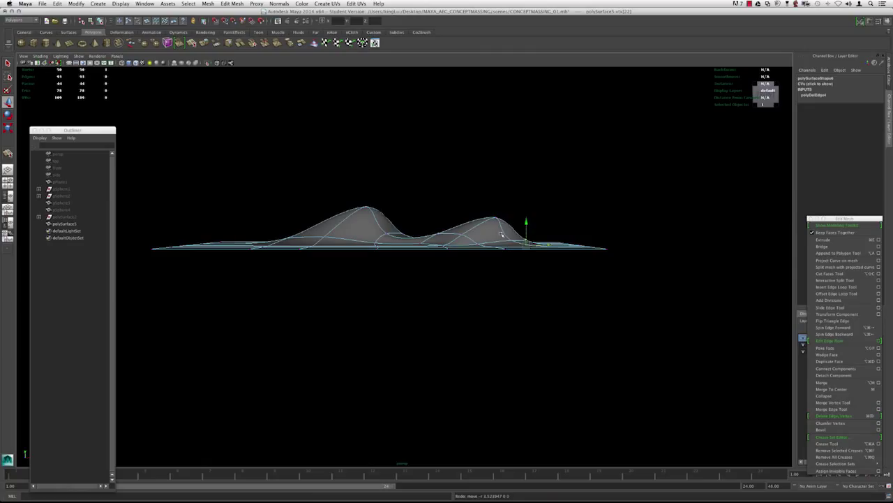
pyautogui.keyDown('alt'); pyautogui.moveTo(451, 222); pyautogui.dragTo(357, 242); pyautogui.keyUp('alt')
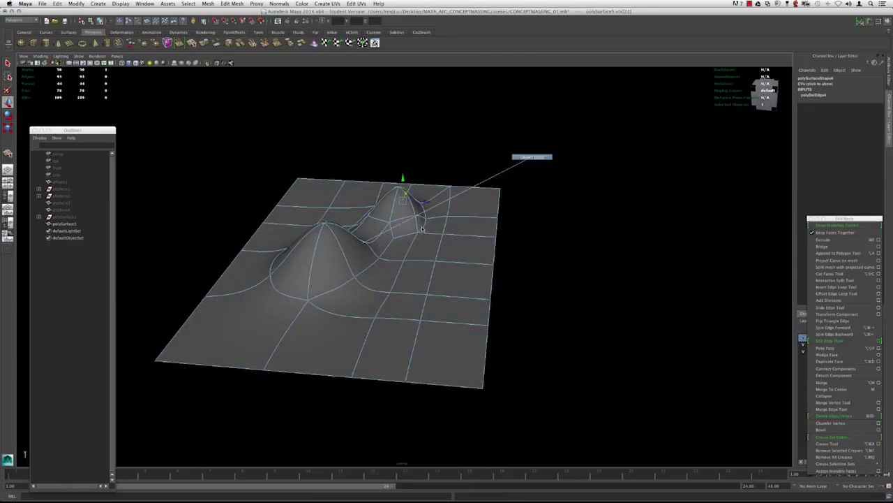
# Insert an edge loop across the flat terrain between the larger mound and the nearby end border
pyautogui.keyDown('alt'); pyautogui.moveTo(324, 288); pyautogui.dragTo(415, 245, button='middle'); pyautogui.keyUp('alt')
pyautogui.moveTo(414, 245)
pyautogui.keyDown('alt'); pyautogui.mouseDown()
pyautogui.moveTo(431, 262)
pyautogui.moveTo(403, 252)
pyautogui.mouseUp(); pyautogui.keyUp('alt')
pyautogui.click(389, 282)
pyautogui.press('1')
pyautogui.keyDown('alt'); pyautogui.moveTo(403, 251); pyautogui.dragTo(448, 256, button='right'); pyautogui.keyUp('alt')
pyautogui.keyDown('alt'); pyautogui.moveTo(287, 236); pyautogui.dragTo(292, 262); pyautogui.keyUp('alt')
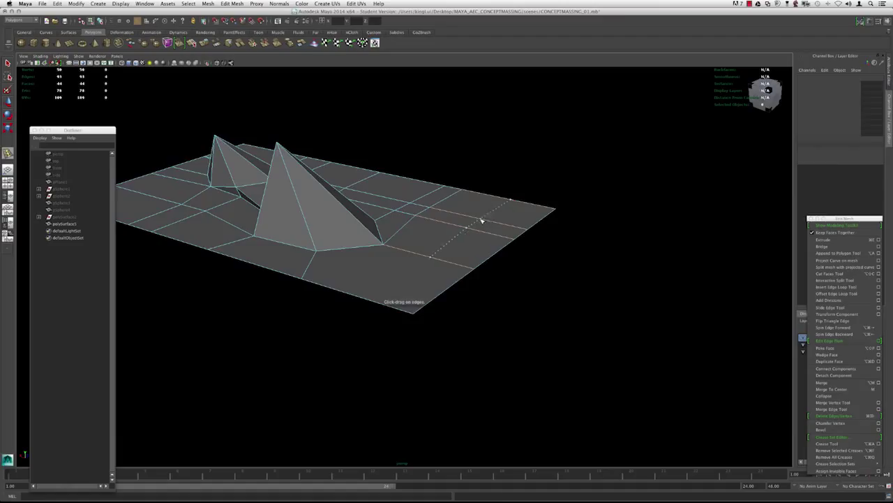
pyautogui.keyDown('alt'); pyautogui.moveTo(359, 242); pyautogui.dragTo(402, 253); pyautogui.keyUp('alt')
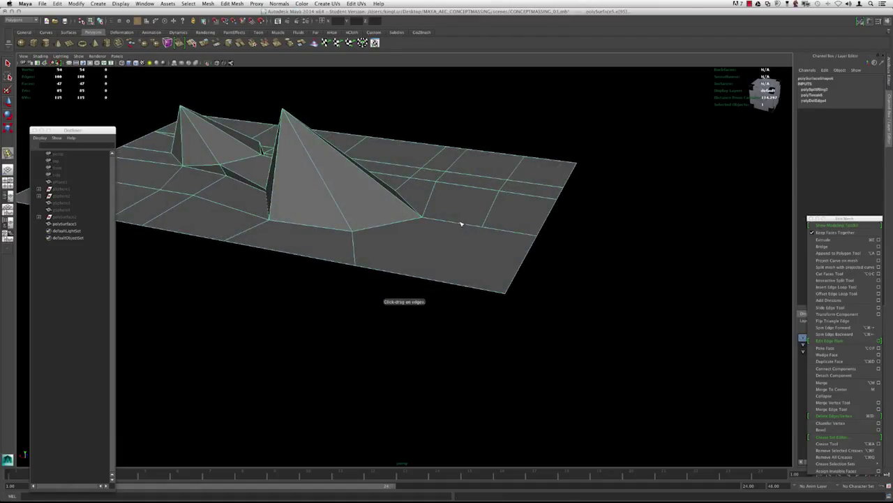
# Split an edge from the new loop's open end to the border vertex beside the larger mound, and compare the previews
pyautogui.keyDown('shift'); pyautogui.moveTo(459, 224); pyautogui.dragTo(443, 224, button='right'); pyautogui.keyUp('shift')
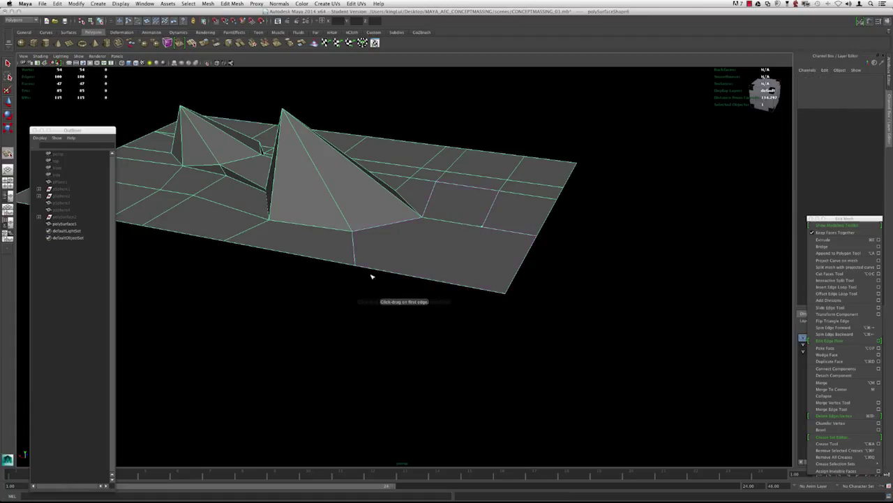
pyautogui.press('w')
pyautogui.scroll(-3, 403, 212)
pyautogui.keyDown('alt'); pyautogui.moveTo(403, 212); pyautogui.dragTo(414, 249); pyautogui.keyUp('alt')
pyautogui.press('3')
pyautogui.press('1')
pyautogui.press('3')
# Examine the smoothed terrain from above, from the side and in perspective, with and without the mesh selected
pyautogui.keyDown('alt'); pyautogui.moveTo(518, 157); pyautogui.dragTo(447, 199, button='right'); pyautogui.keyUp('alt')
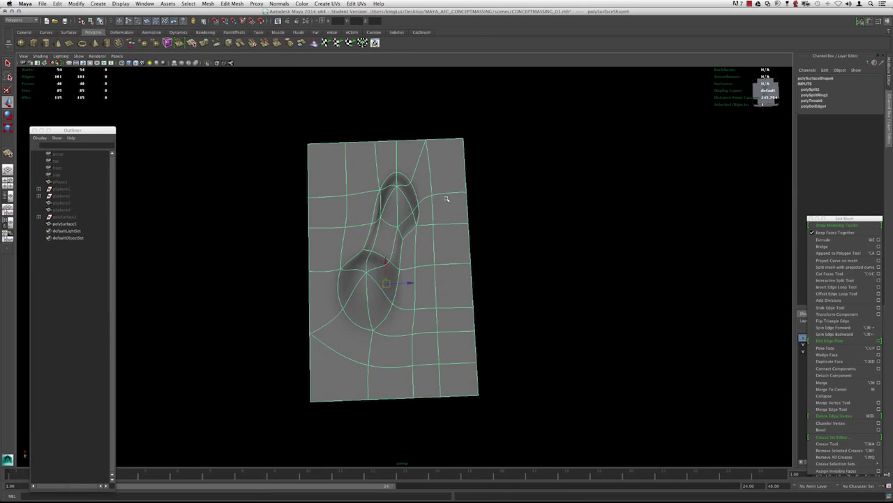
pyautogui.keyDown('alt'); pyautogui.moveTo(337, 282); pyautogui.dragTo(328, 217); pyautogui.keyUp('alt')
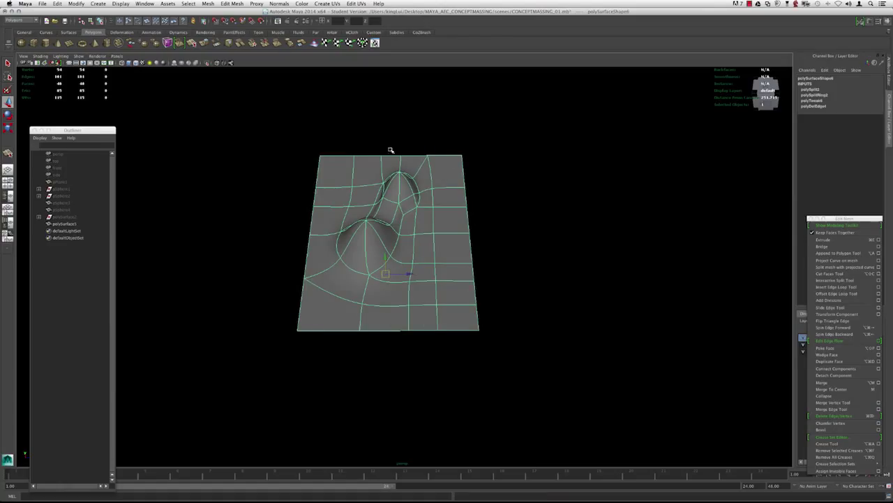
pyautogui.keyDown('alt'); pyautogui.moveTo(277, 212); pyautogui.dragTo(305, 213); pyautogui.keyUp('alt')
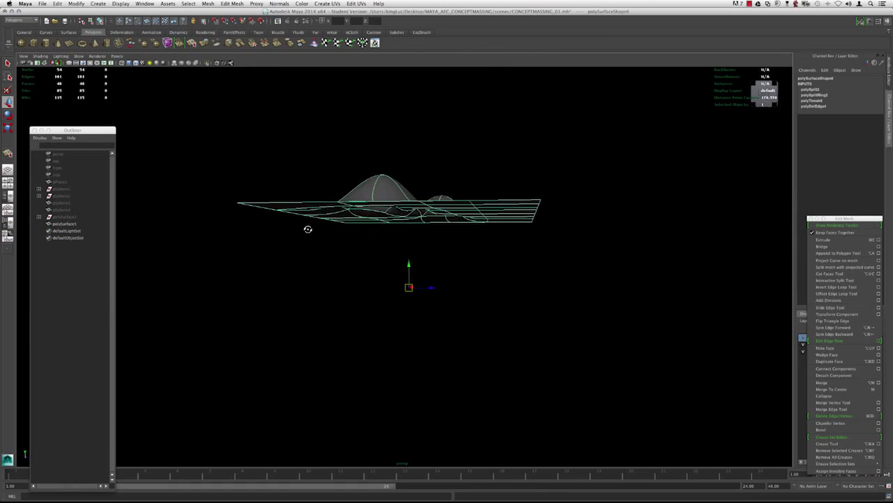
pyautogui.keyDown('alt'); pyautogui.moveTo(324, 237); pyautogui.dragTo(457, 182); pyautogui.keyUp('alt')
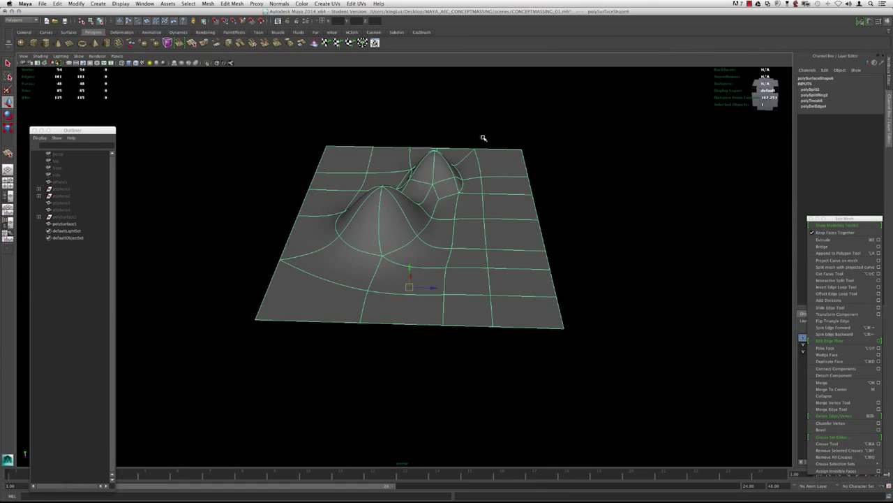
pyautogui.click(484, 138)
pyautogui.click(413, 201)
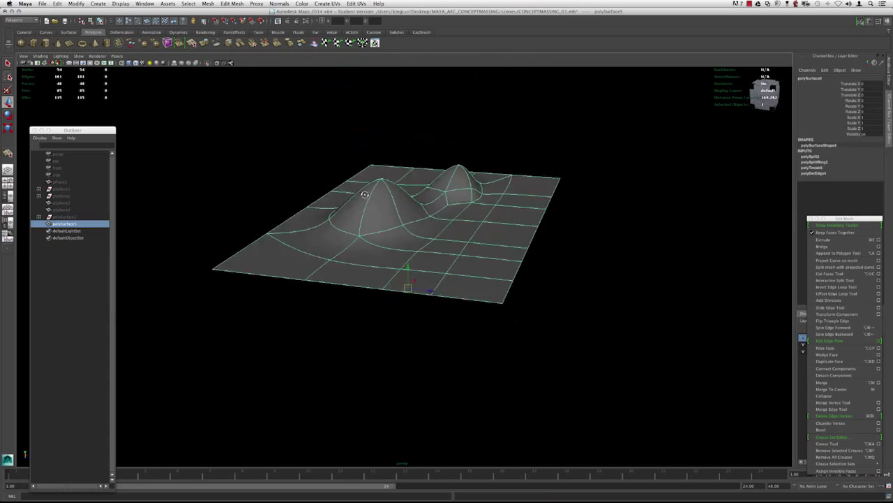